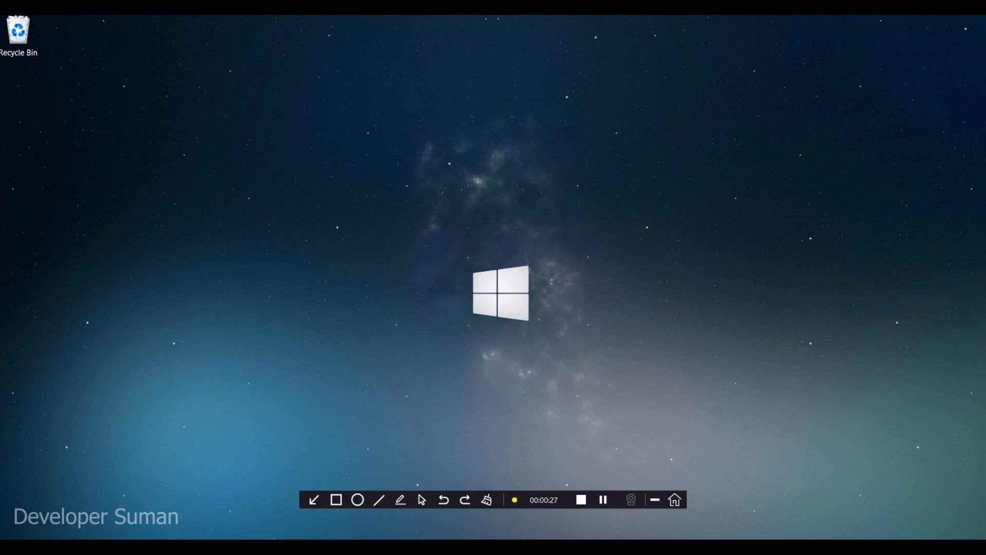
Switch to the "laptop sellng website" file in Figma.
key("alt+Tab")
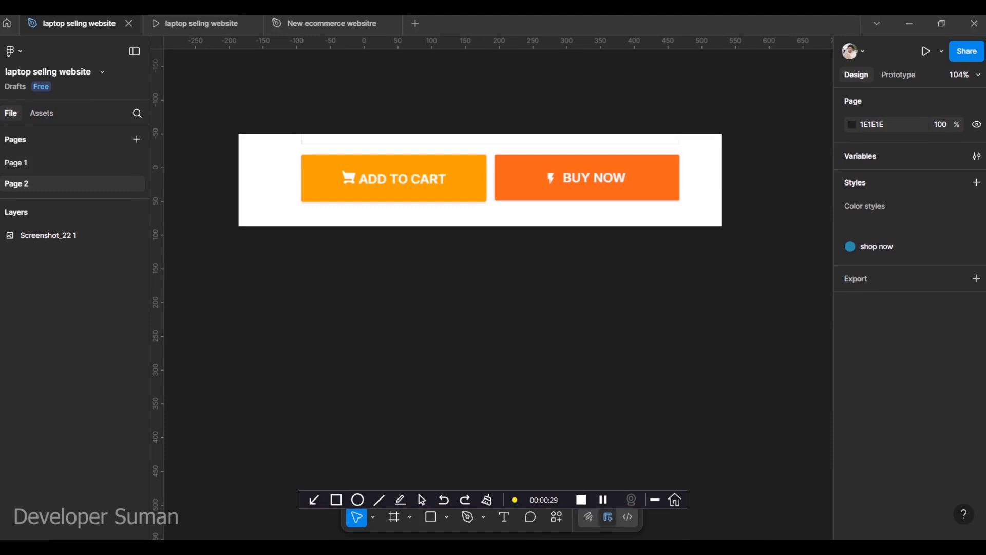
key("ctrl+a")
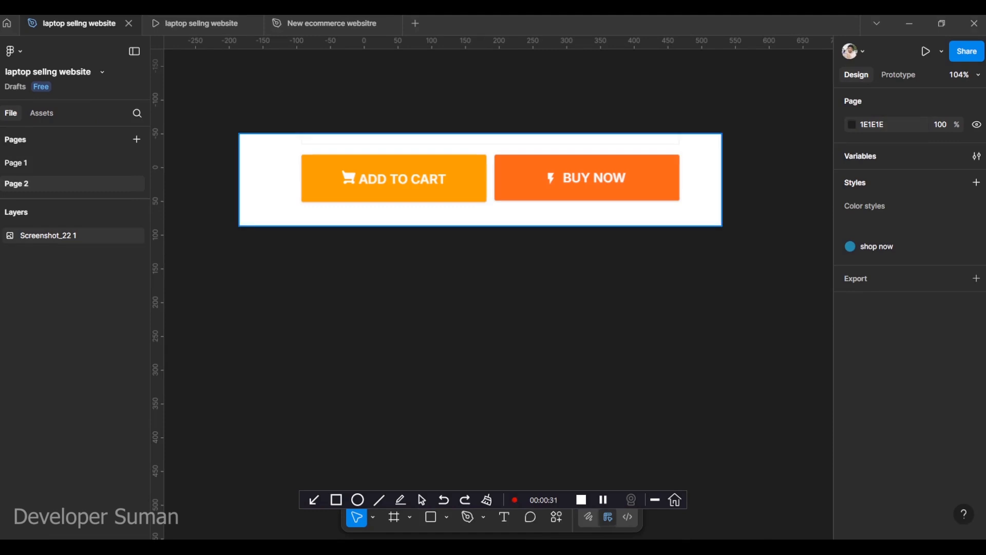
key("Escape")
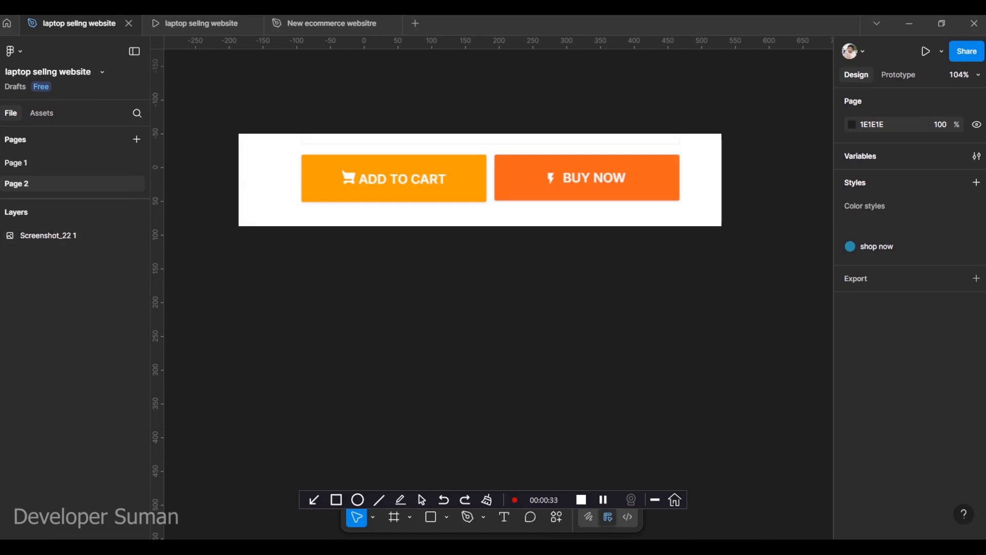
key("ctrl+a")
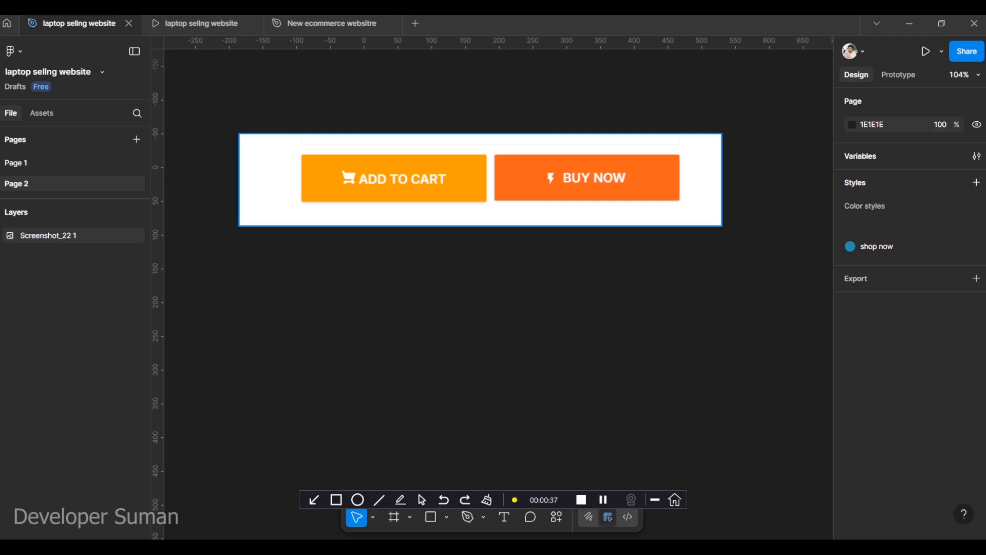
key("Escape")
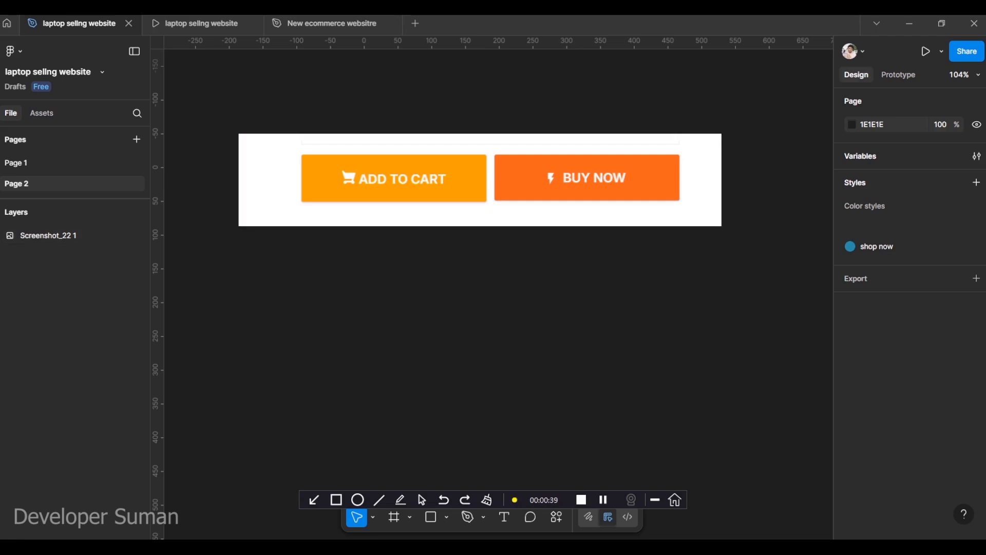
left_click_drag(304, 499, 662, 449)
left_click_drag(863, 449, 183, 435)
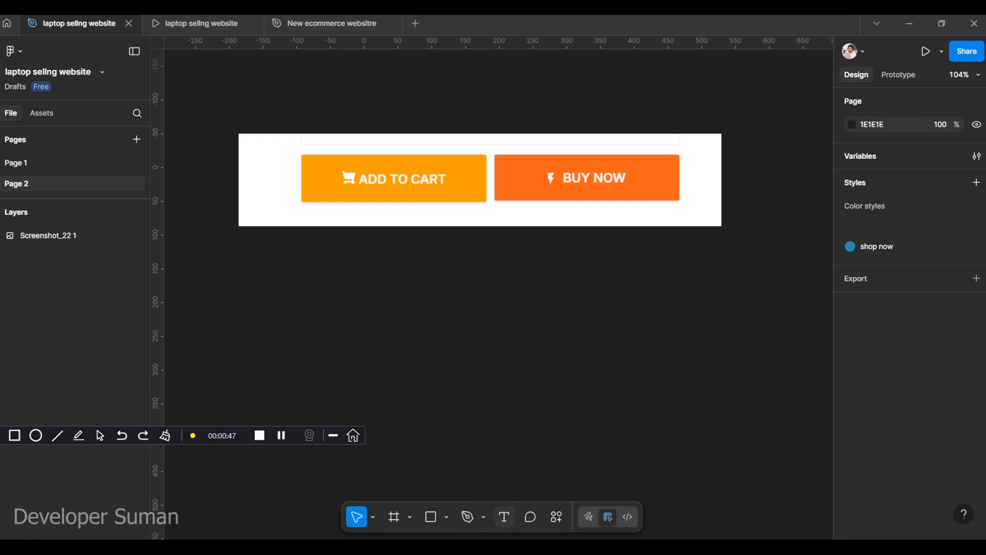
Add the text "ADD TO CART" on the canvas below the button screenshot, placed at about X 207, Y 213.
key("t")
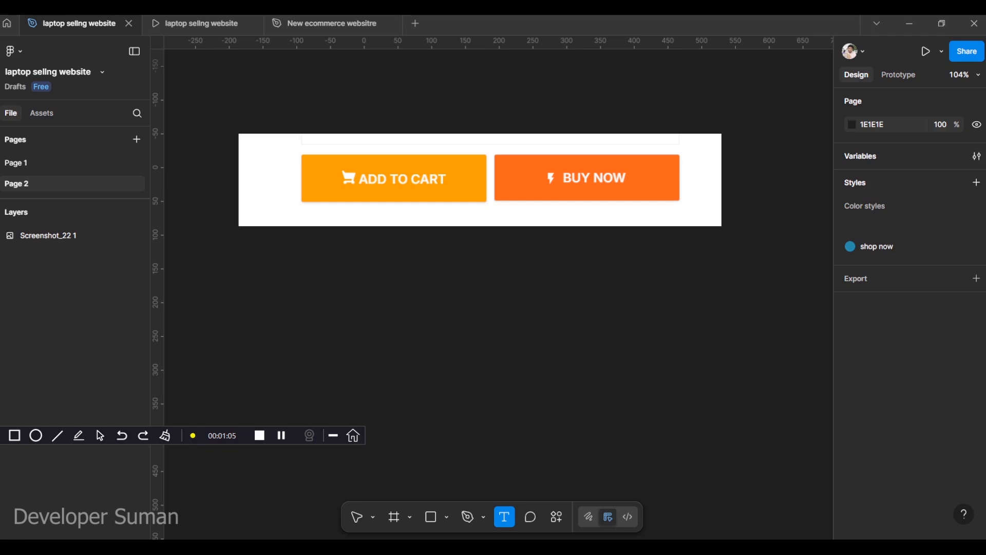
left_click(505, 325)
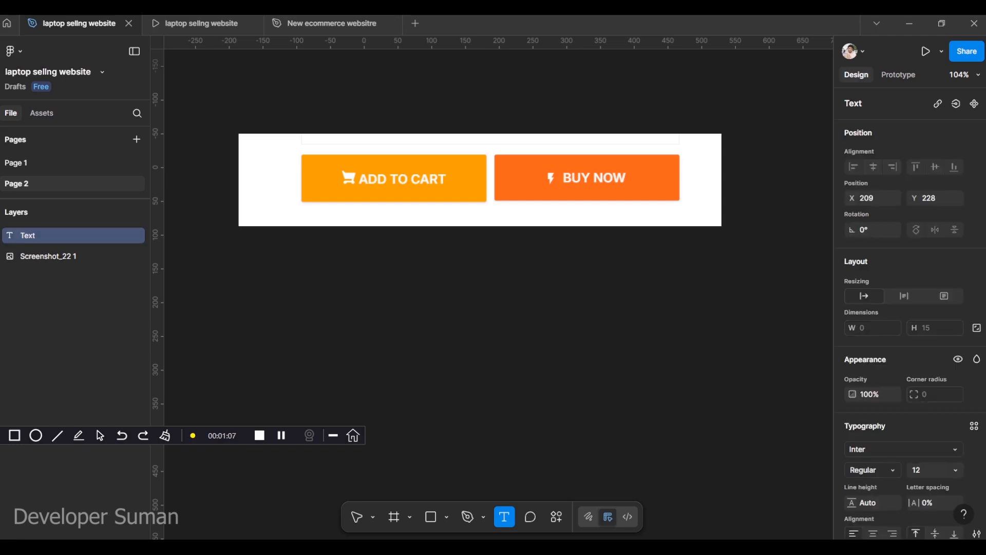
type("A")
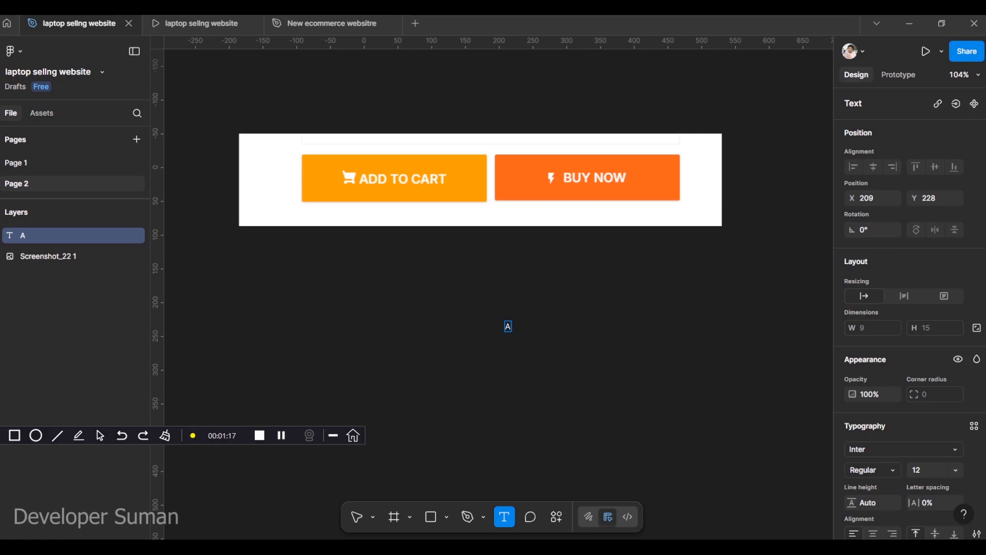
type("DD TO C A")
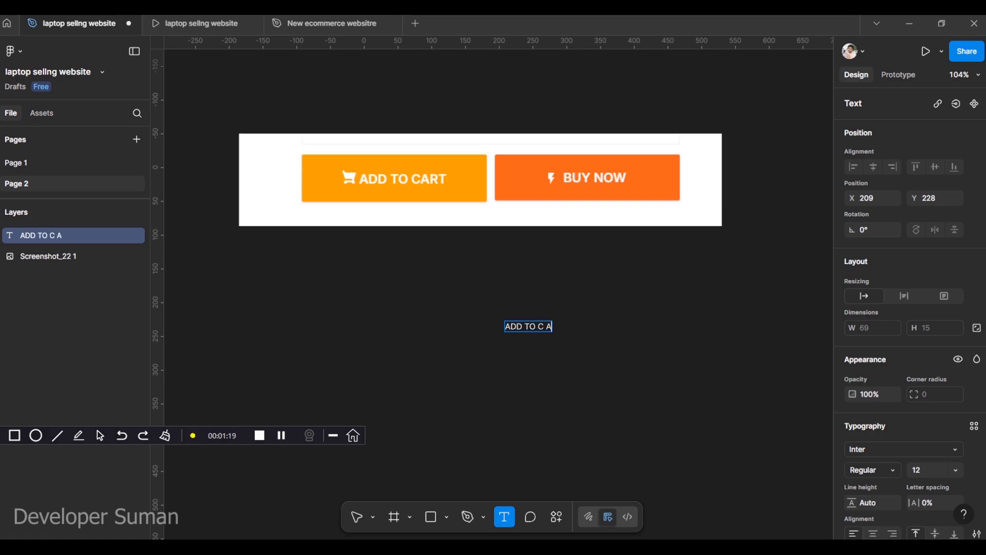
key("BackSpace")
key("BackSpace")
type("ART")
left_click(357, 517)
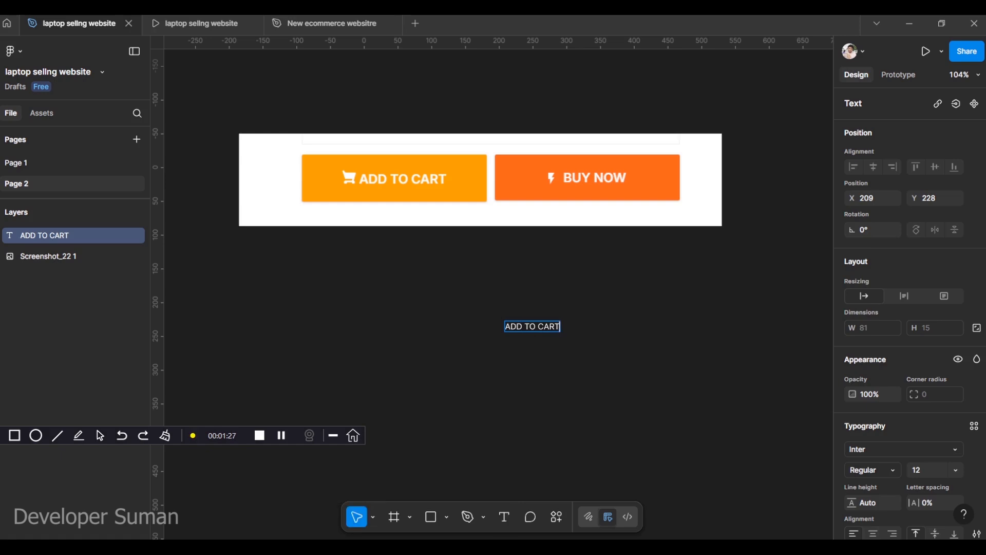
key("Escape")
mouse_move(532, 326)
left_mouse_down()
mouse_move(527, 297)
mouse_move(531, 316)
left_mouse_up()
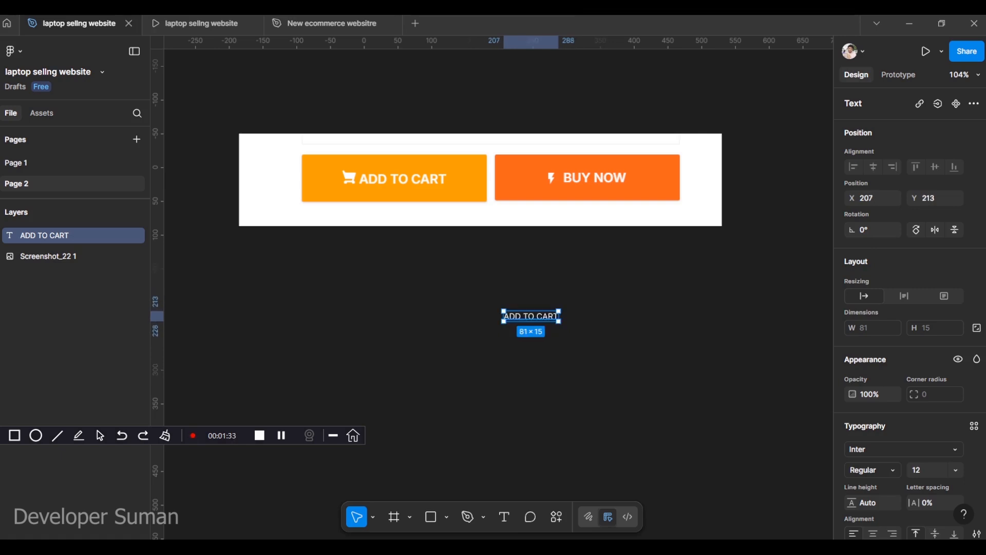
Wrap the "ADD TO CART" text in an auto layout frame.
right_click(532, 316)
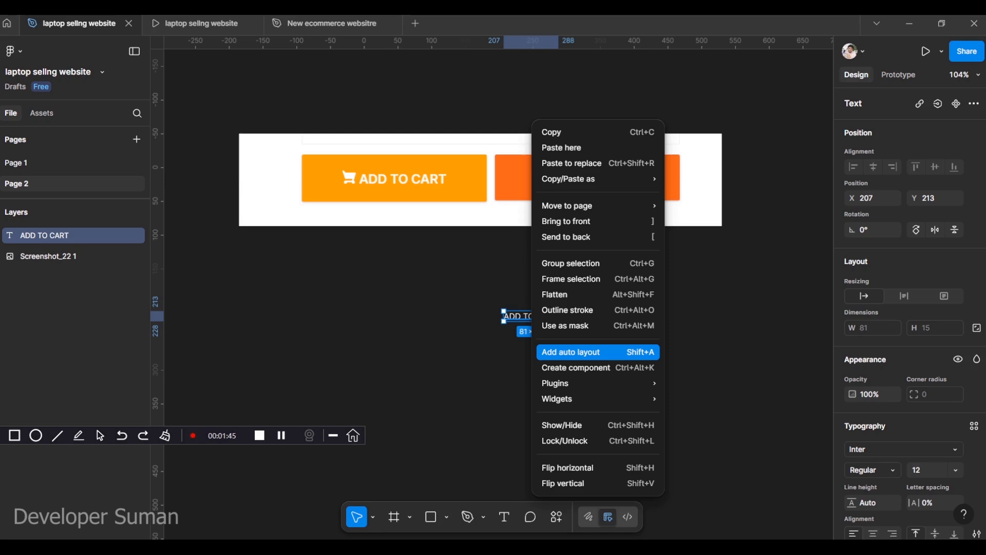
key("Up")
key("Up")
key("Up")
key("Up")
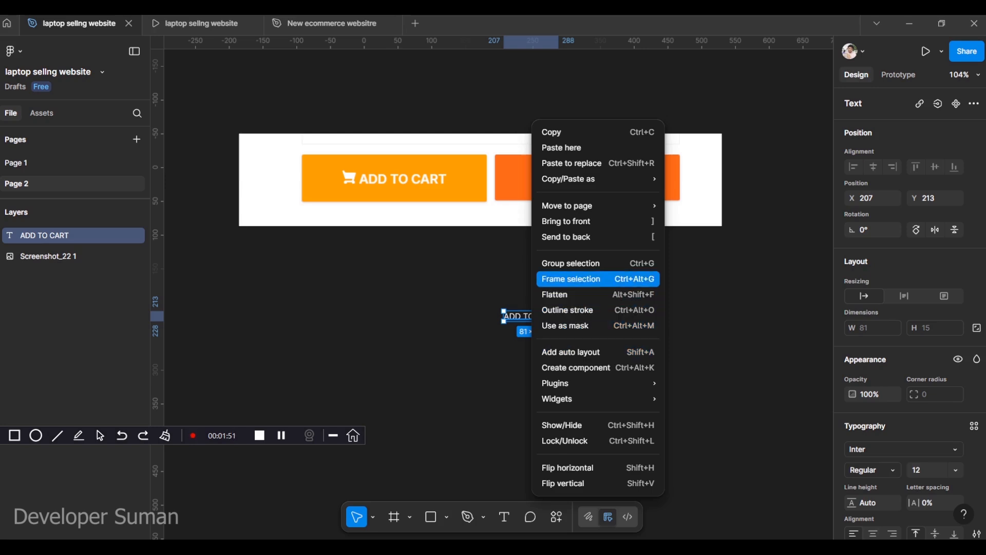
key("Down")
key("Down")
key("Down")
key("Down")
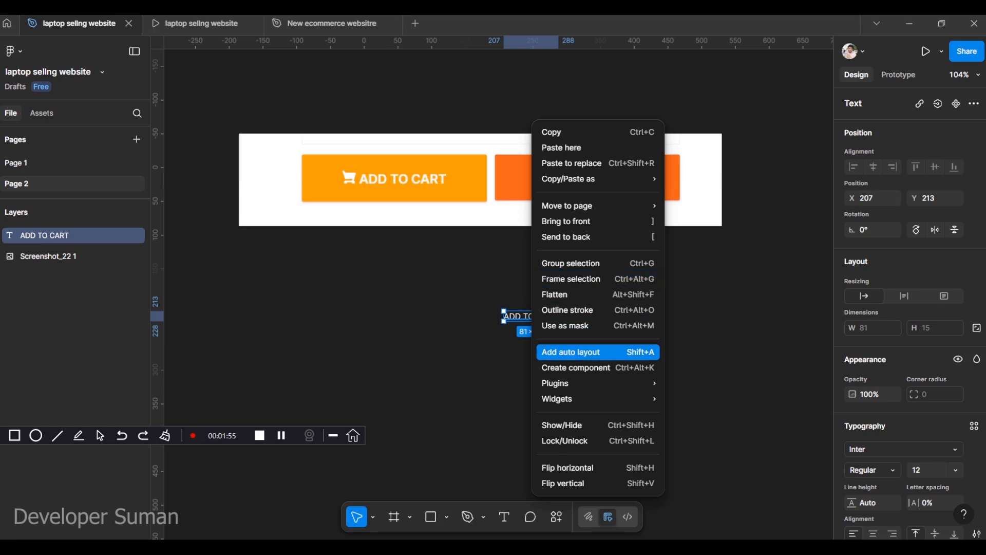
key("Return")
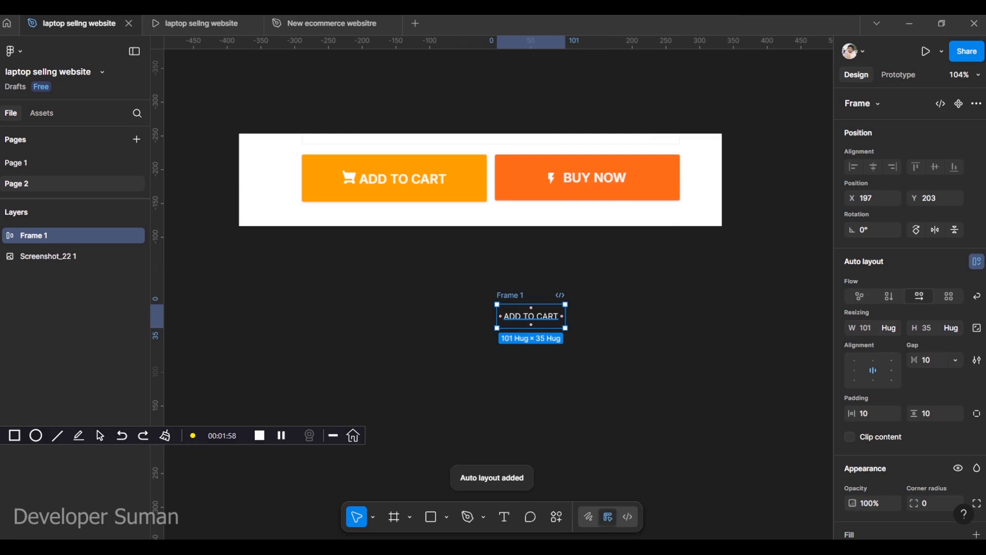
left_click(531, 316)
key("Escape")
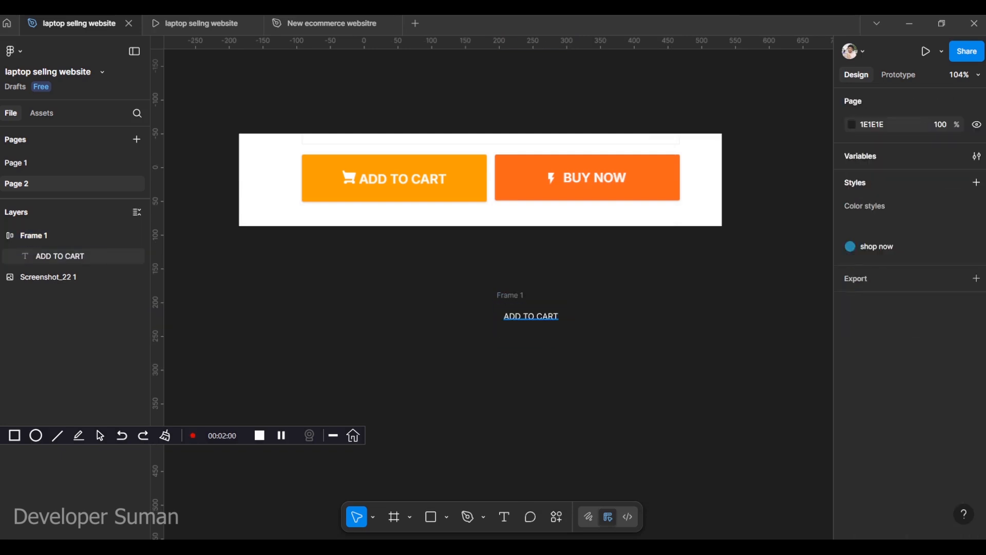
left_click(530, 316)
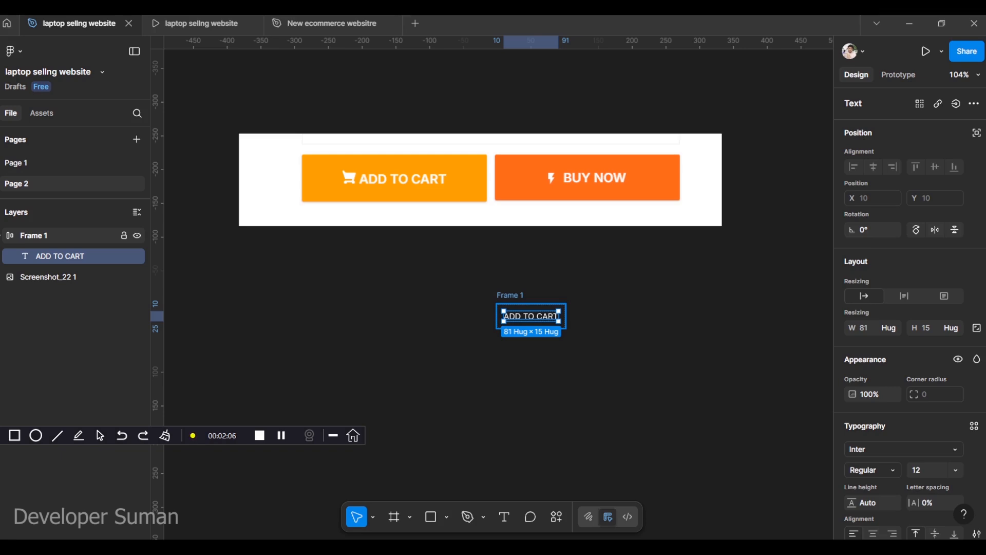
left_click(451, 334)
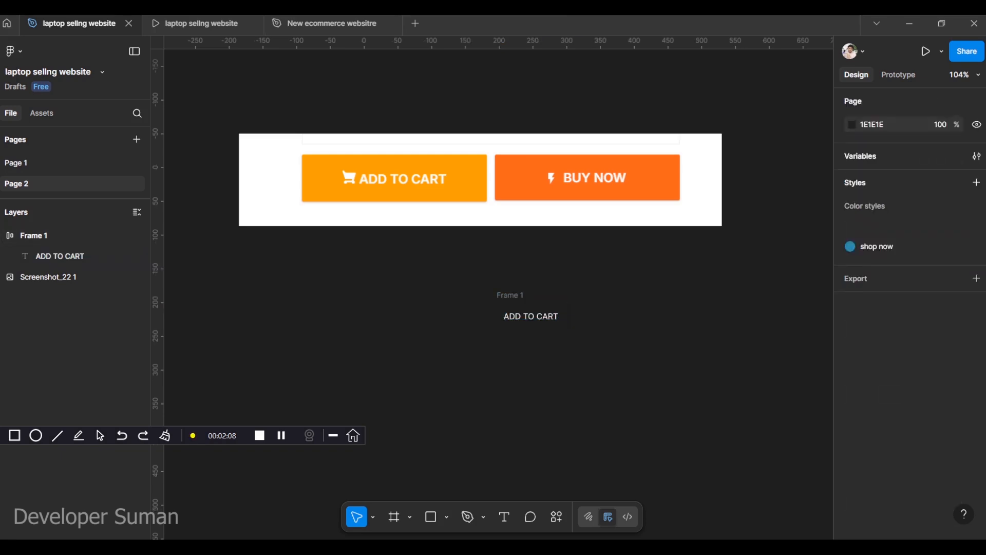
left_click(531, 316)
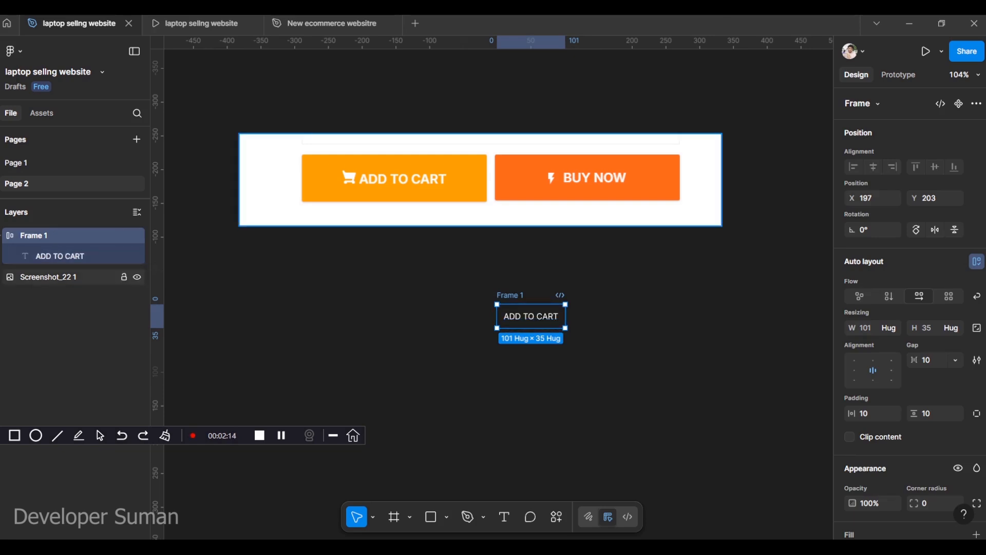
left_click(137, 276)
left_click(137, 277)
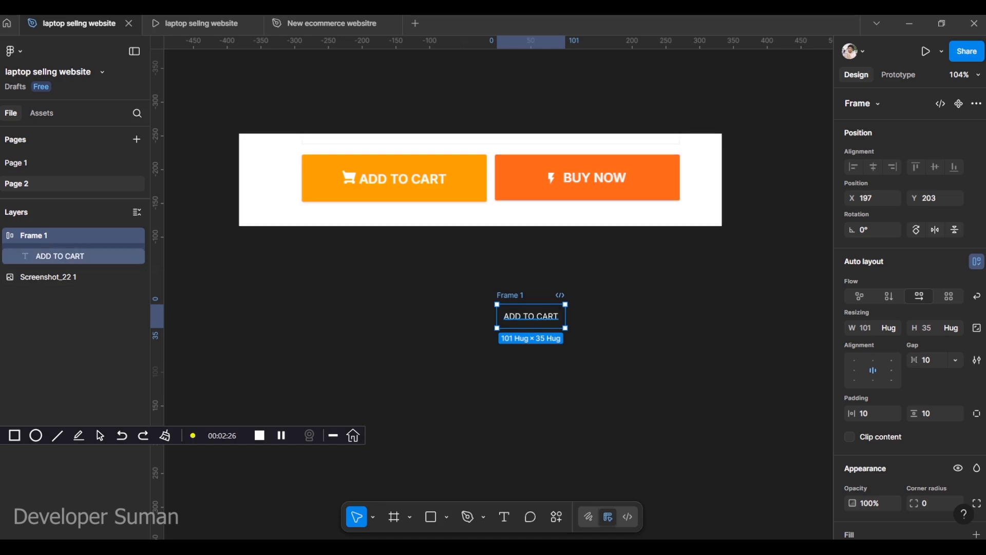
Set the font weight of the "ADD TO CART" text inside the auto layout frame to Bold.
left_click(530, 317)
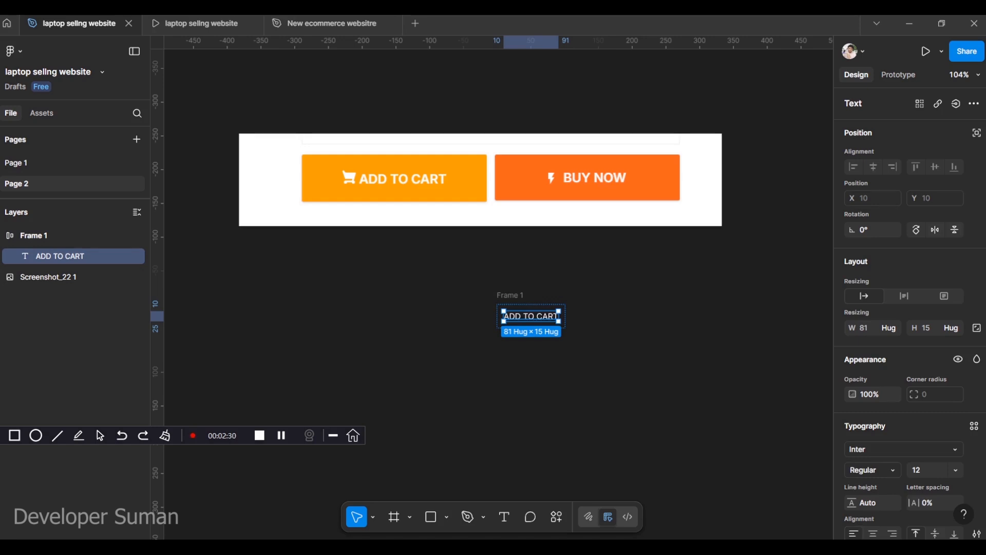
scroll(908, 308, "down", 4)
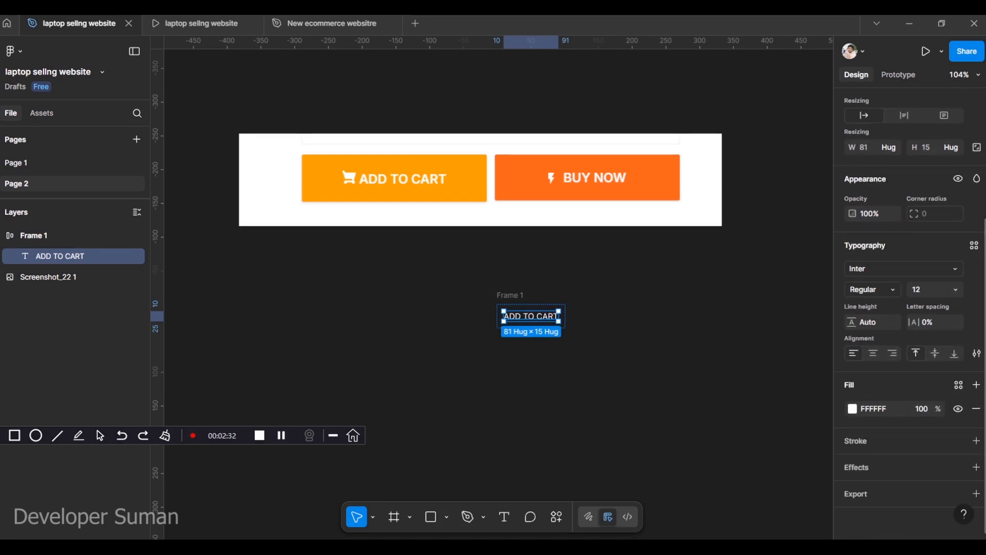
left_click(904, 268)
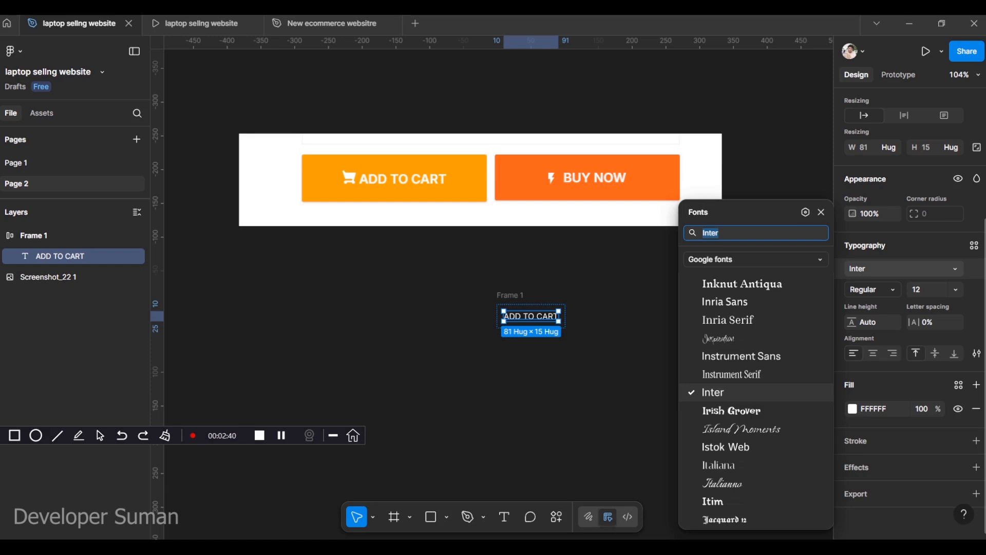
key("Escape")
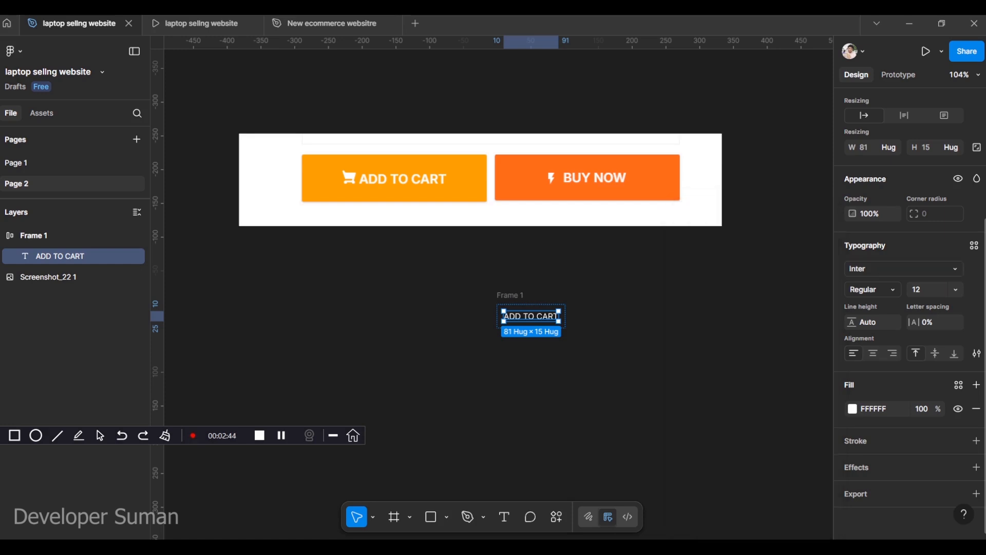
left_click(873, 289)
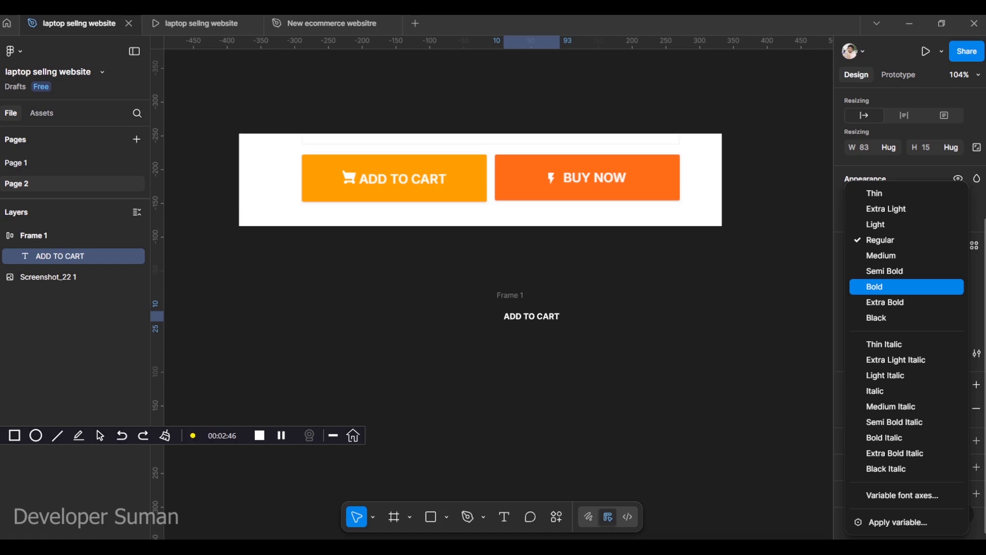
key("Down")
key("Down")
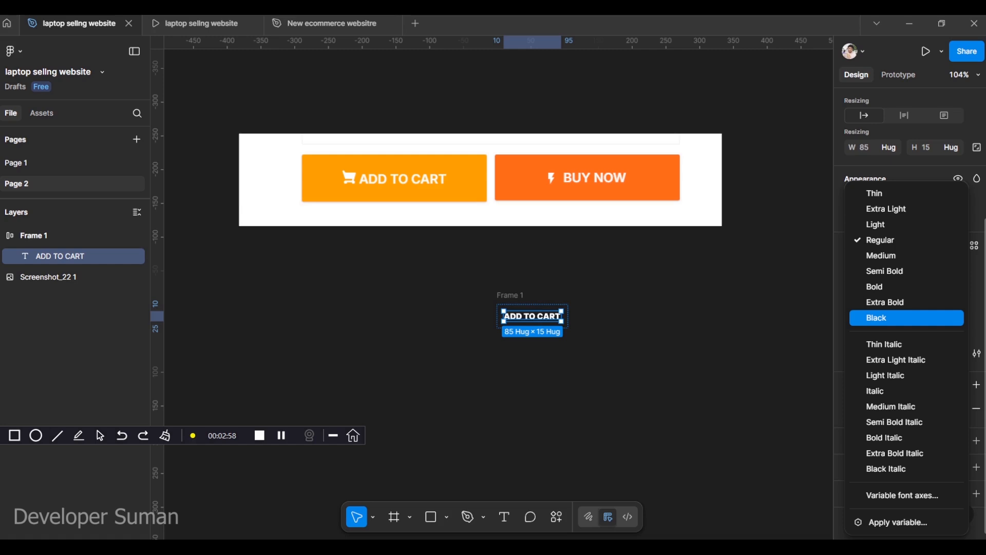
key("Up")
key("Up")
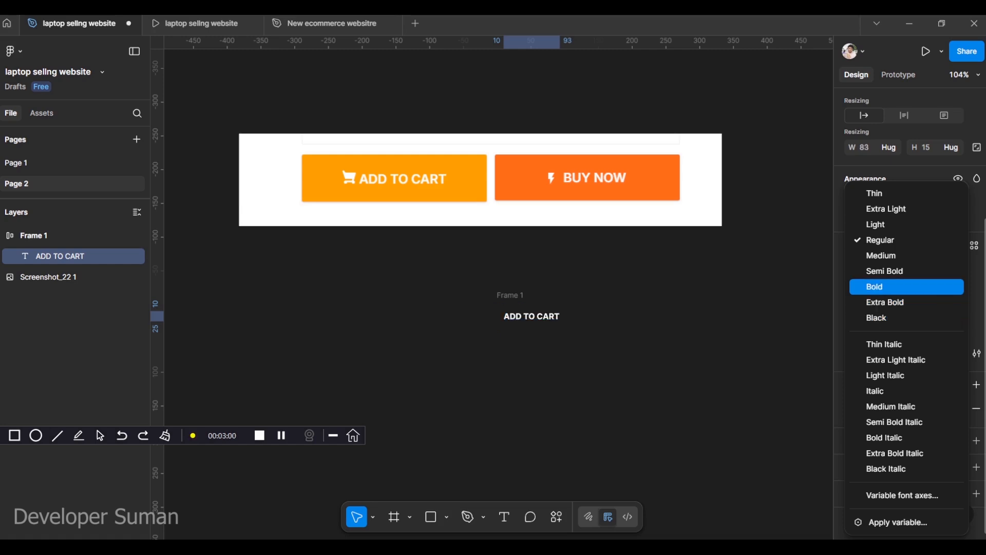
key("Down")
key("Up")
key("Down")
key("Down")
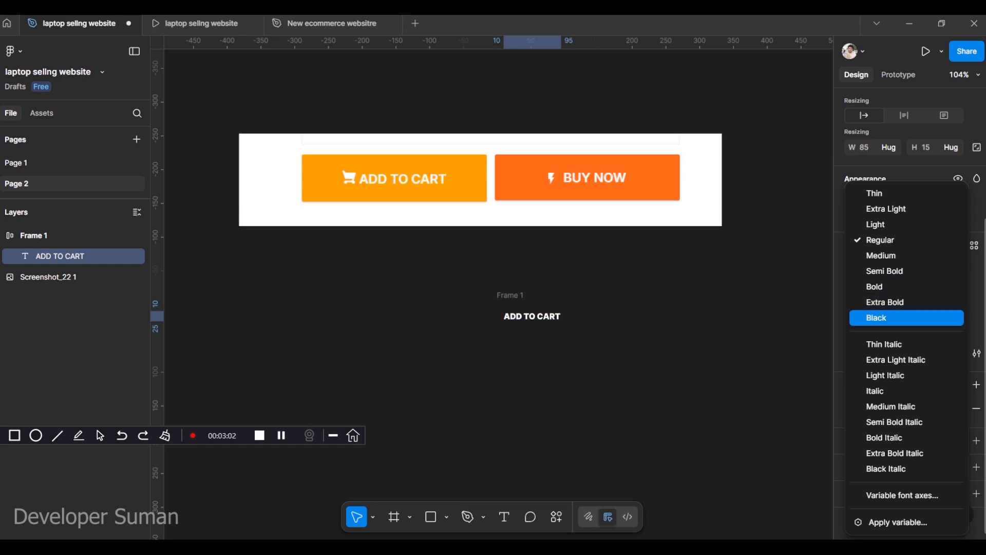
key("Up")
key("Down")
key("Up")
key("Up")
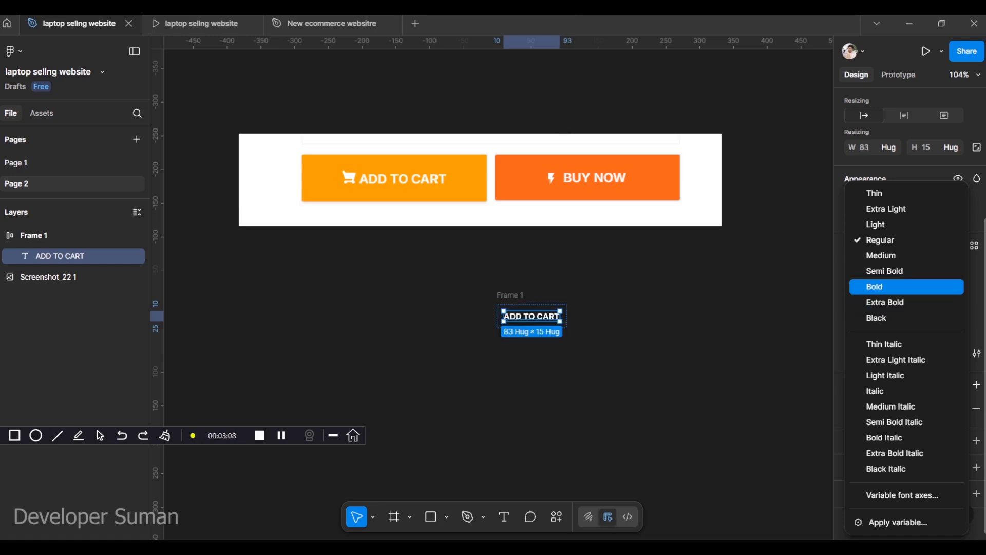
key("Return")
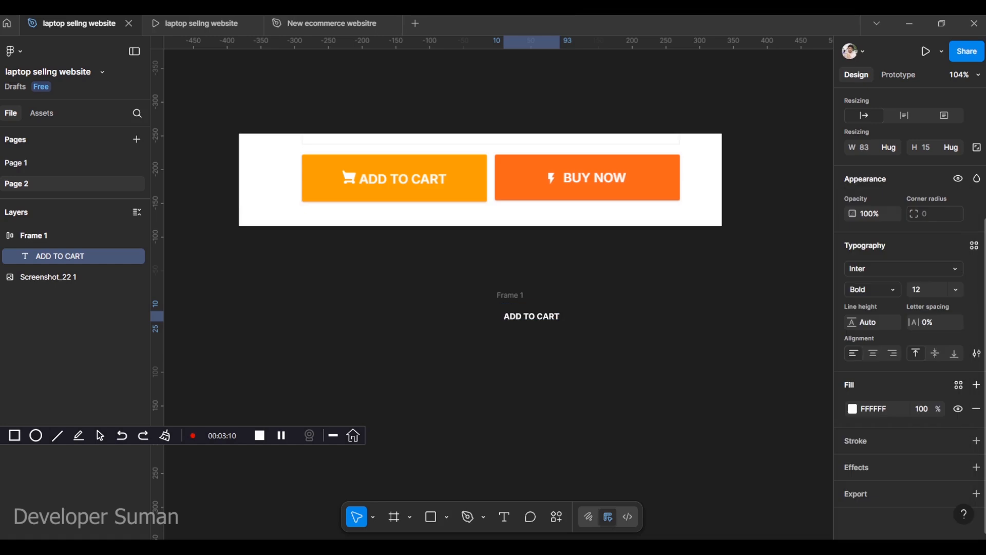
Set the font size of the "ADD TO CART" text to 20.
left_click(956, 290)
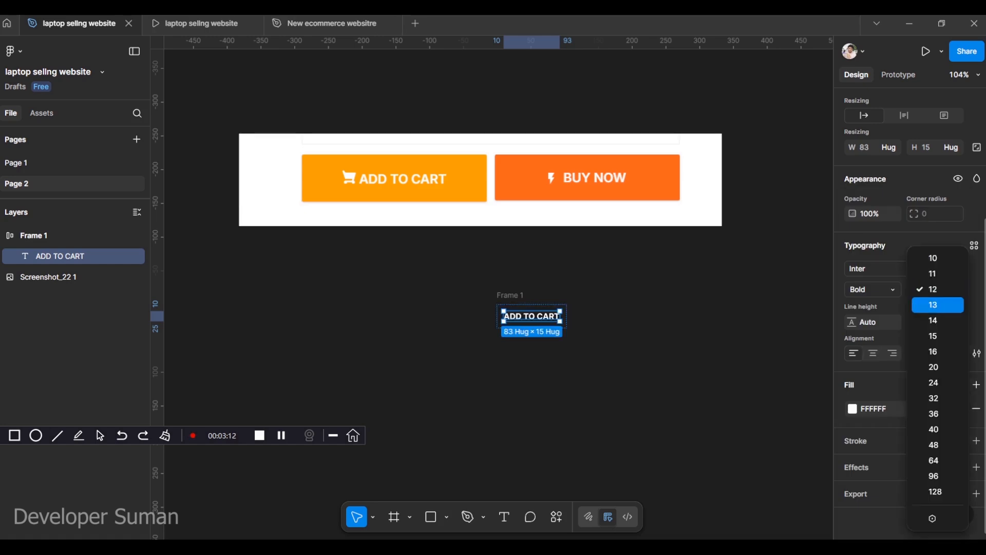
key("Down")
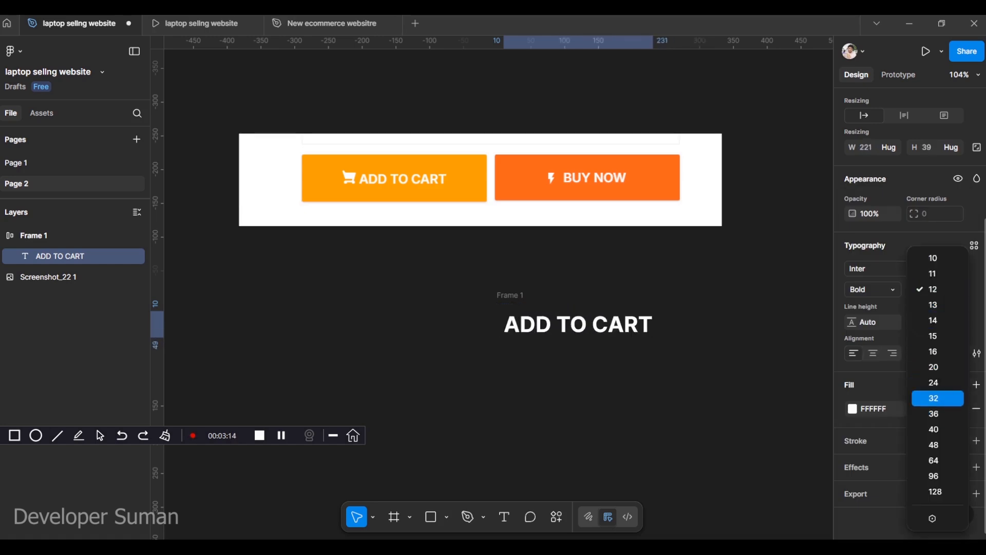
key("Up")
key("Up")
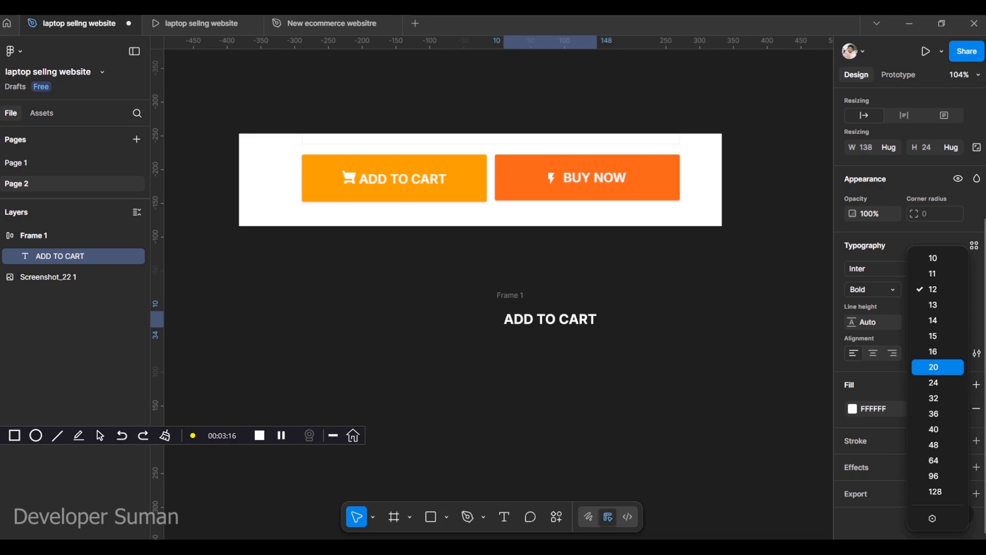
key("Up")
key("Down")
key("Return")
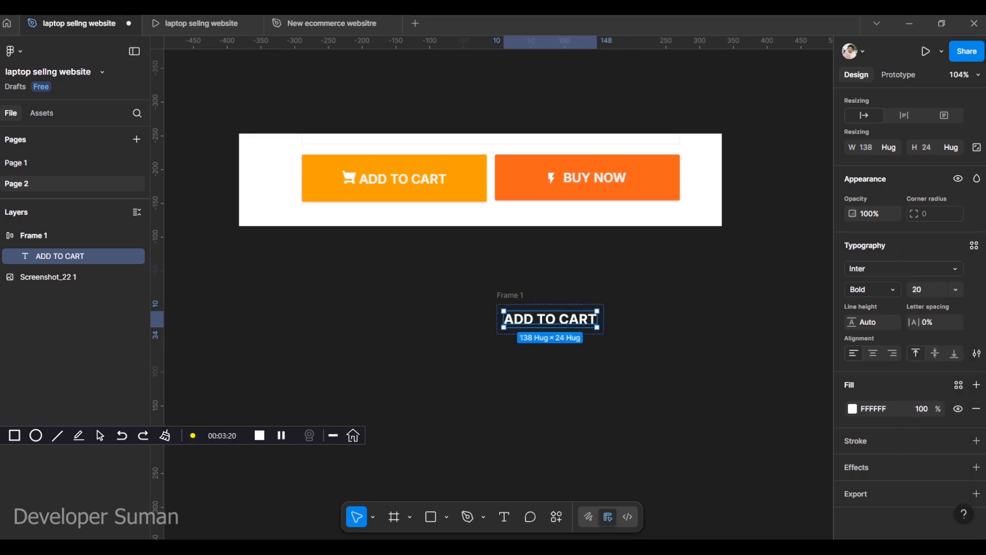
key("Escape")
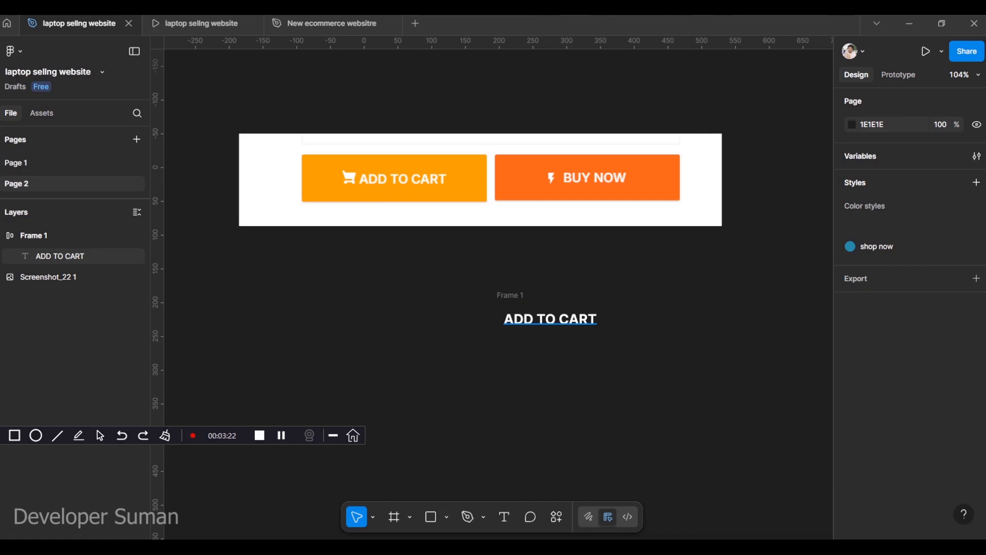
double_click(550, 319)
key("Escape")
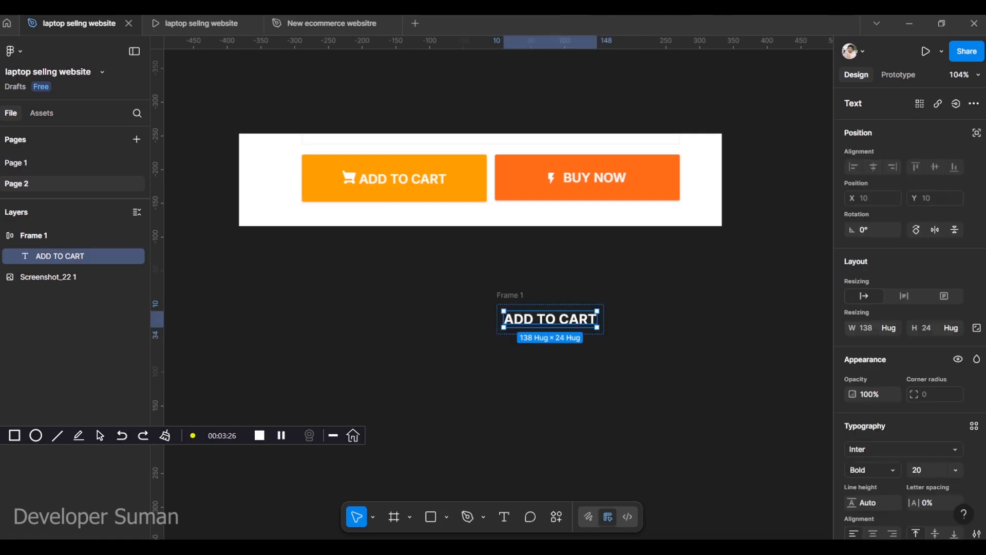
left_click(510, 295)
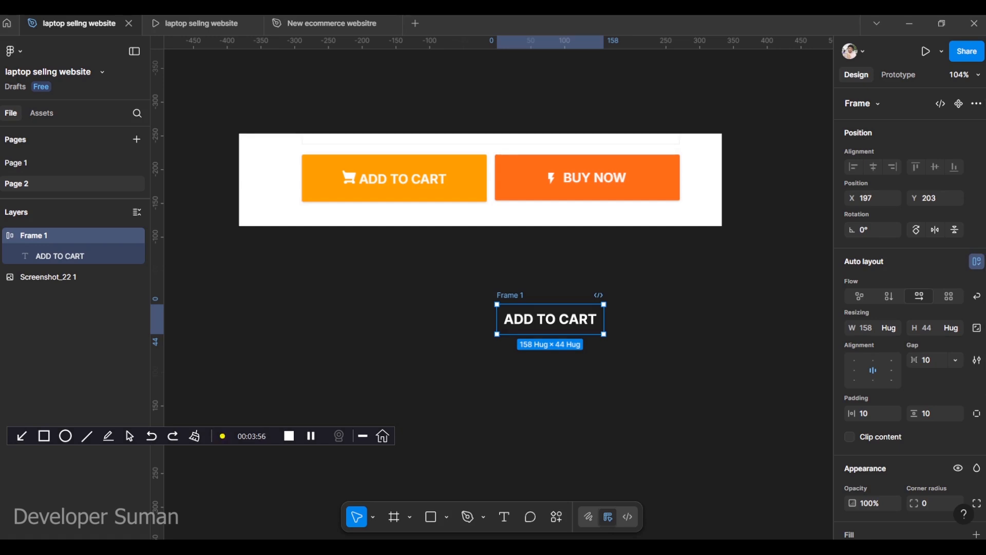
key("Return")
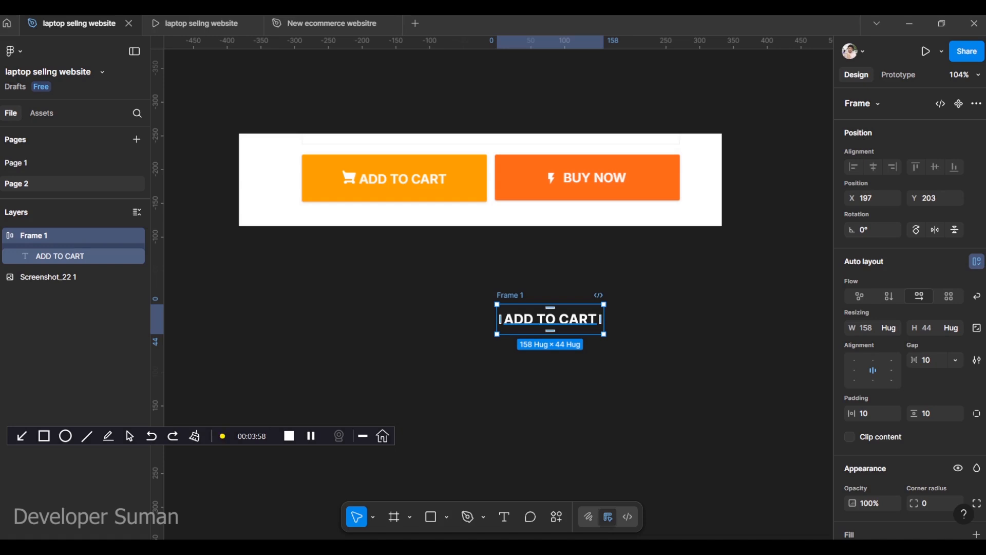
key("Escape")
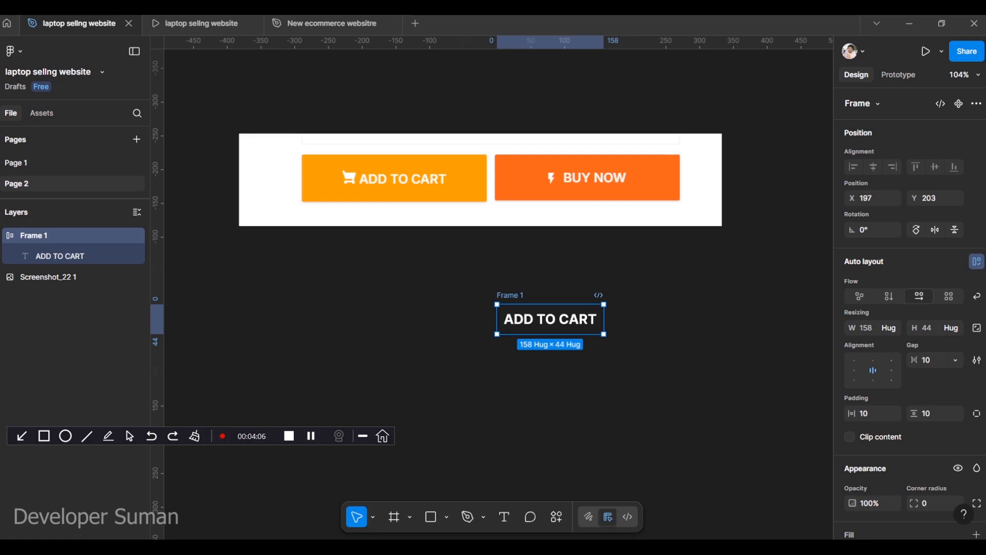
key("Escape")
left_click(550, 319)
key("Escape")
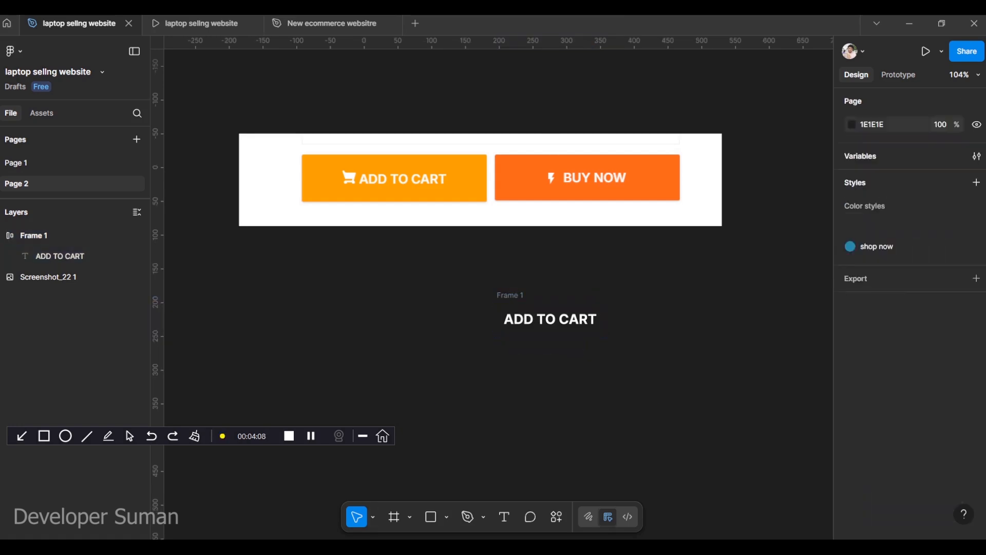
Add a fill to the auto layout frame and sample the orange FF9F00 from the reference ADD TO CART button.
left_click(550, 319)
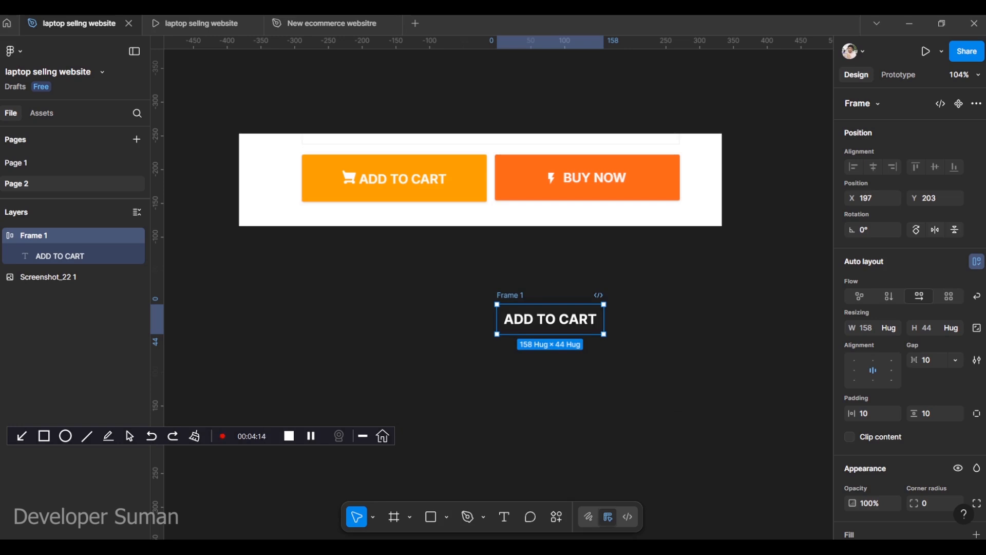
scroll(909, 308, "down", 3)
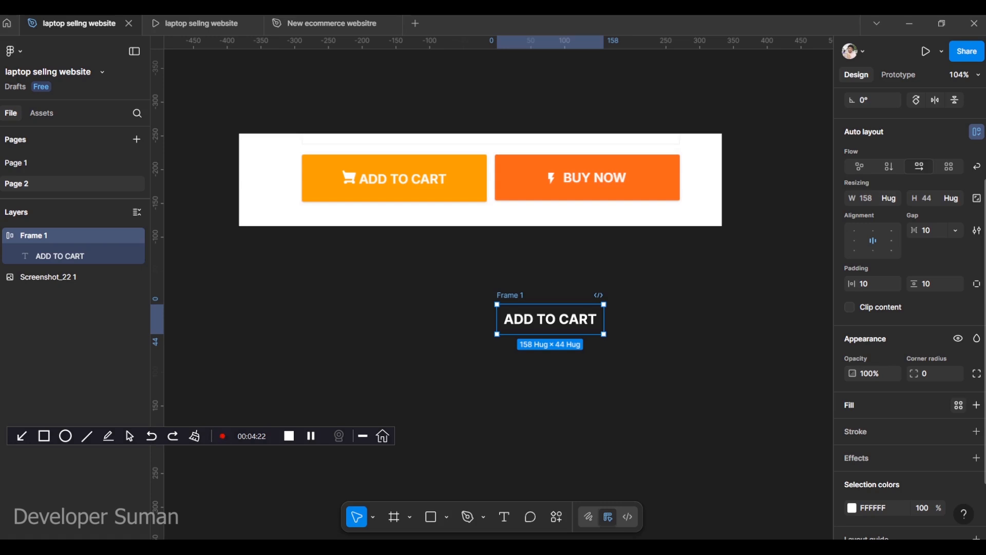
left_click(959, 405)
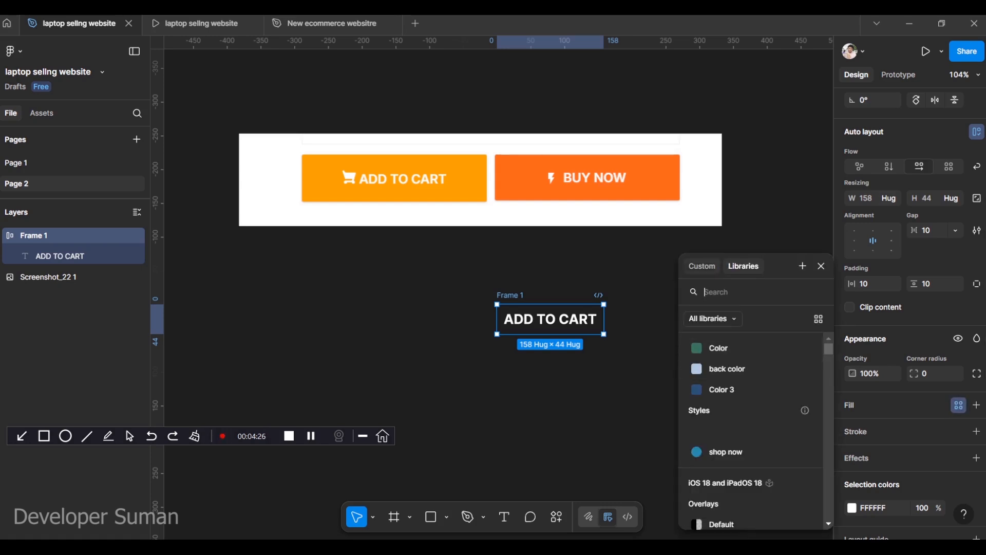
left_click(702, 266)
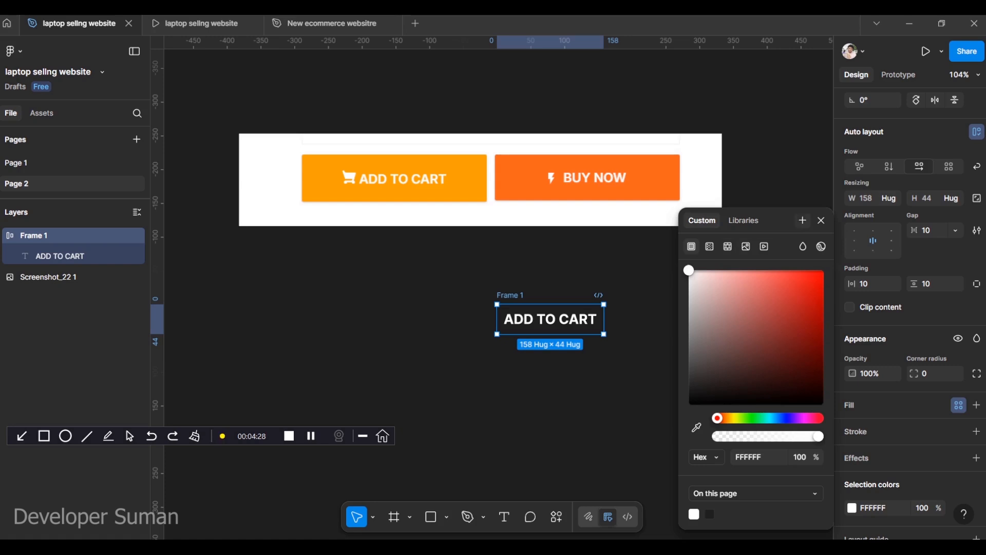
left_click(821, 220)
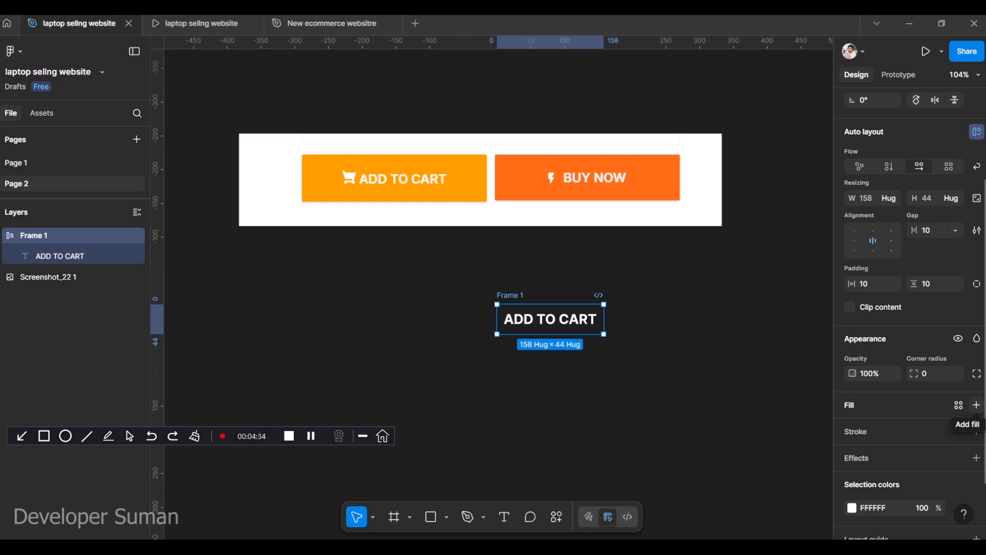
left_click(976, 404)
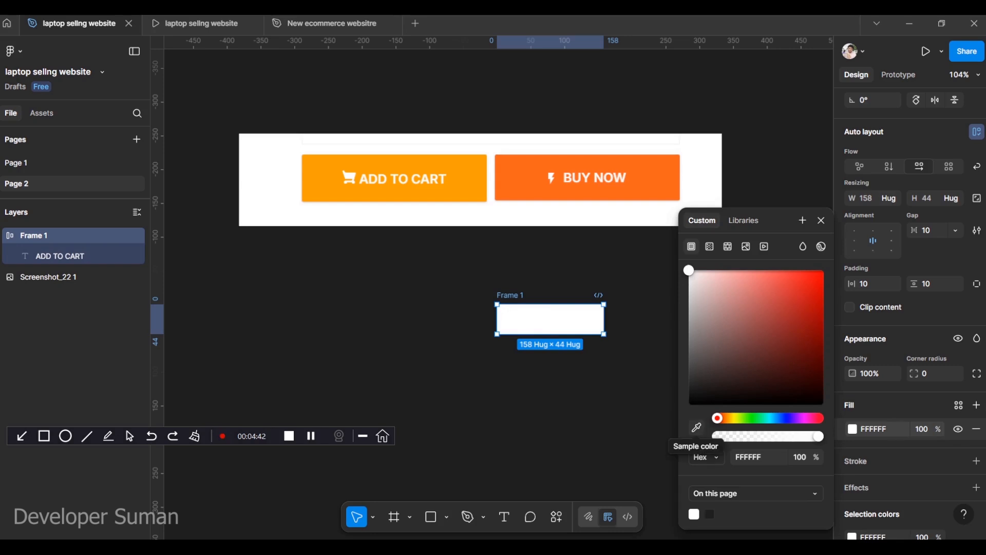
left_click(696, 427)
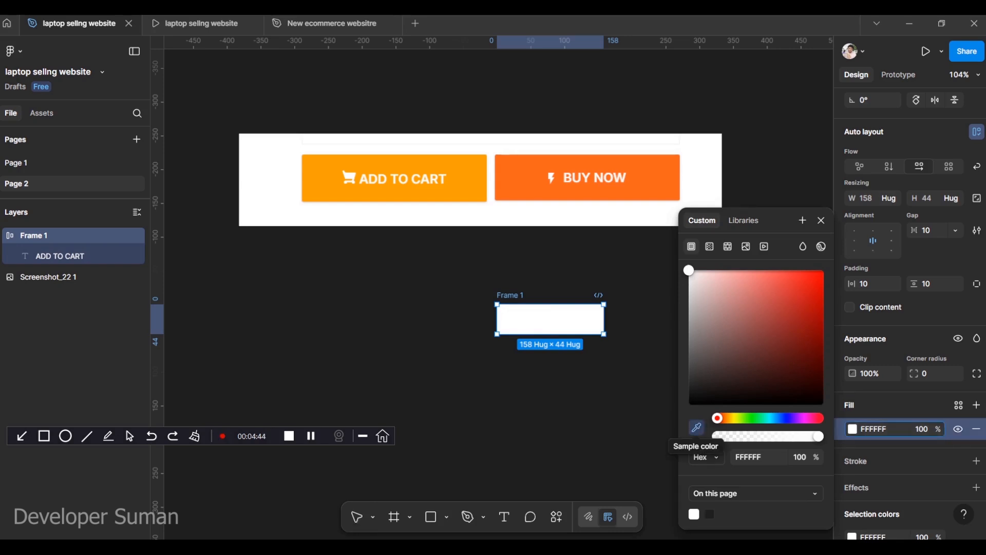
left_click(479, 205)
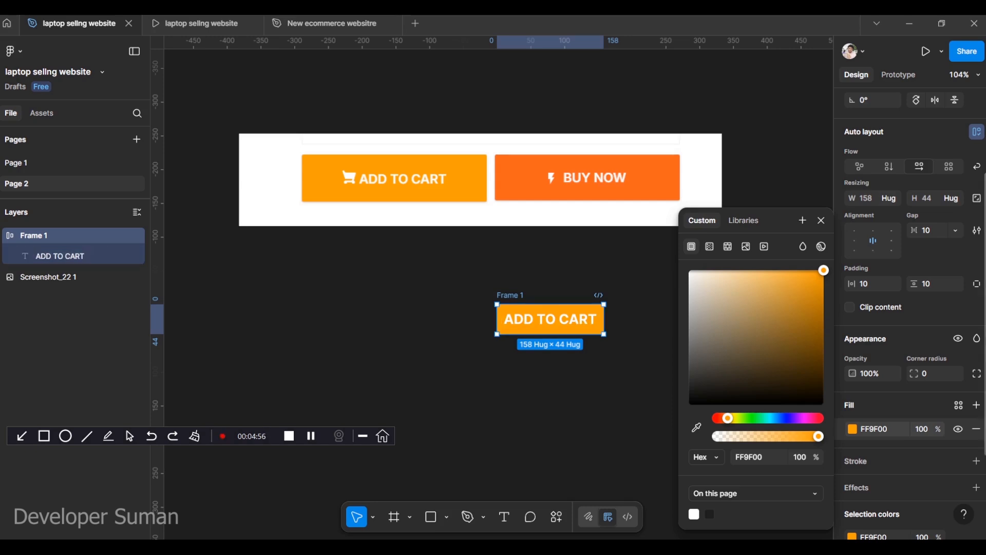
left_click(821, 221)
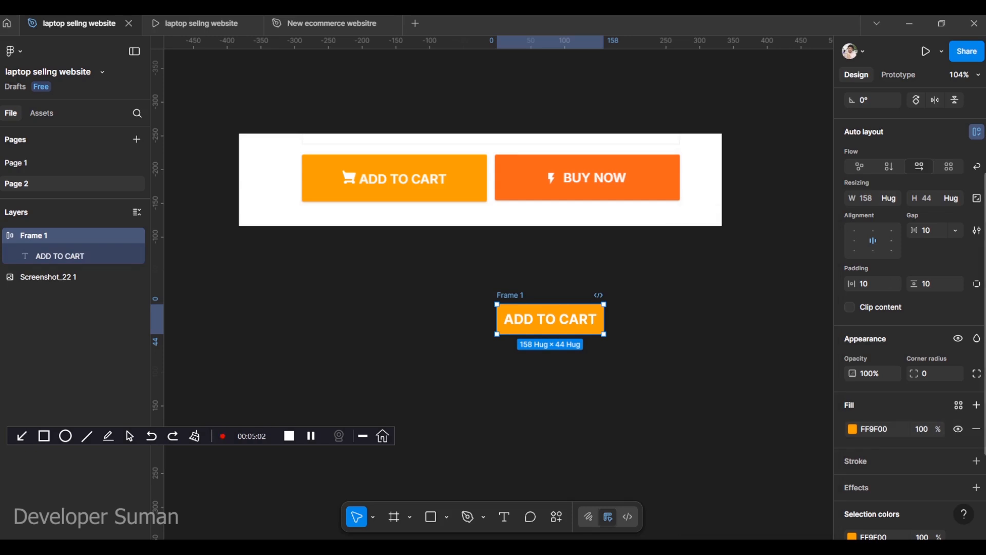
Scale the reference button screenshot down slightly, keeping its proportions and its upper-left corner in place.
scroll(909, 308, "up", 3)
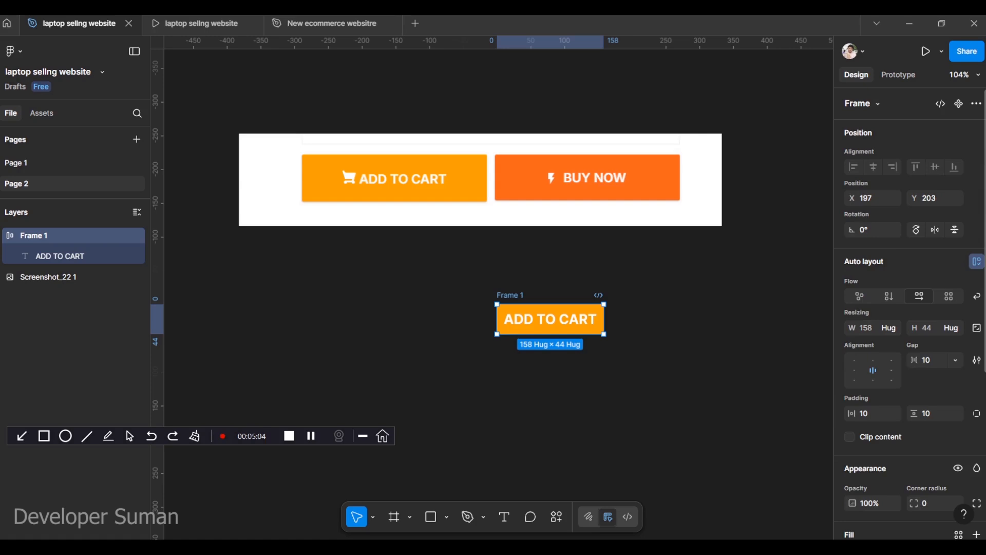
scroll(909, 308, "down", 2)
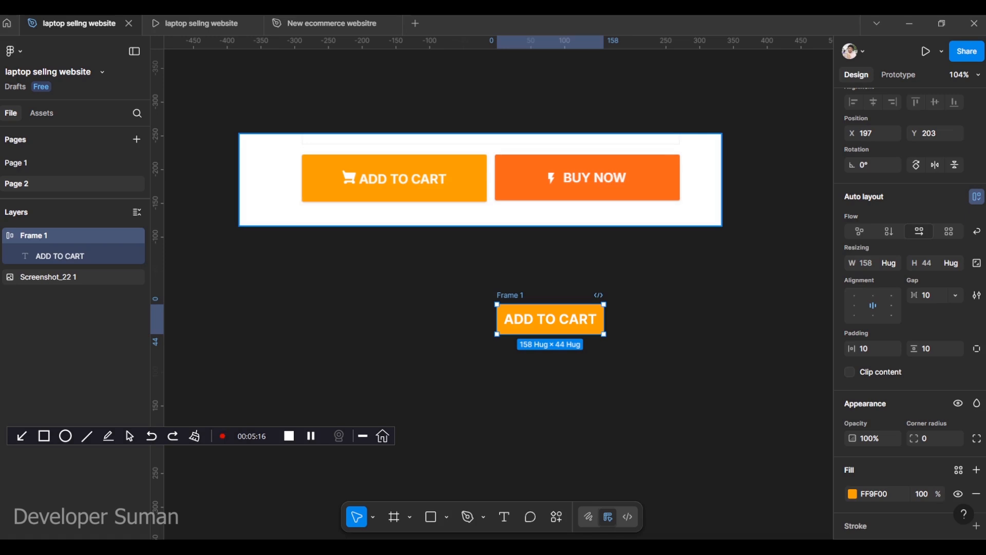
left_click(686, 210)
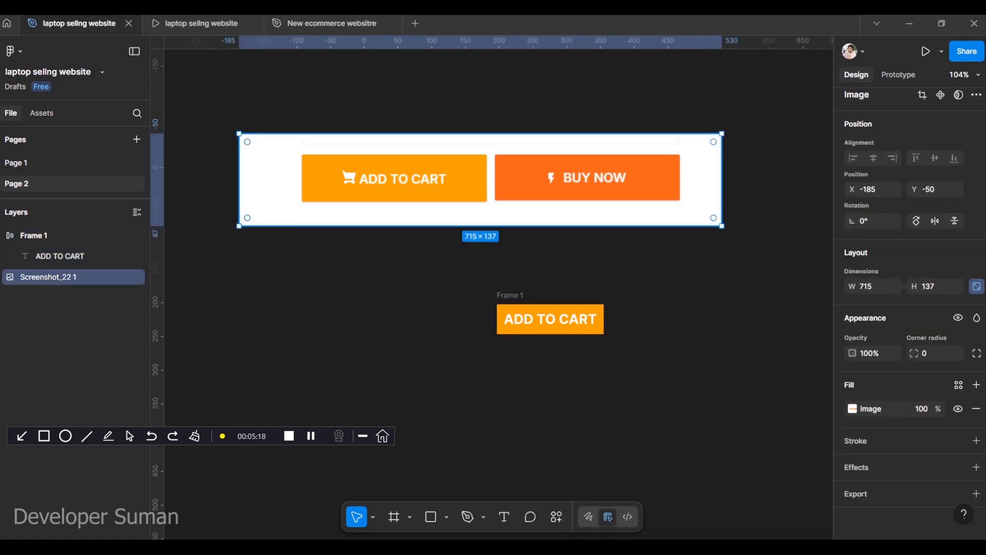
left_click_drag(722, 225, 683, 218)
key("Escape")
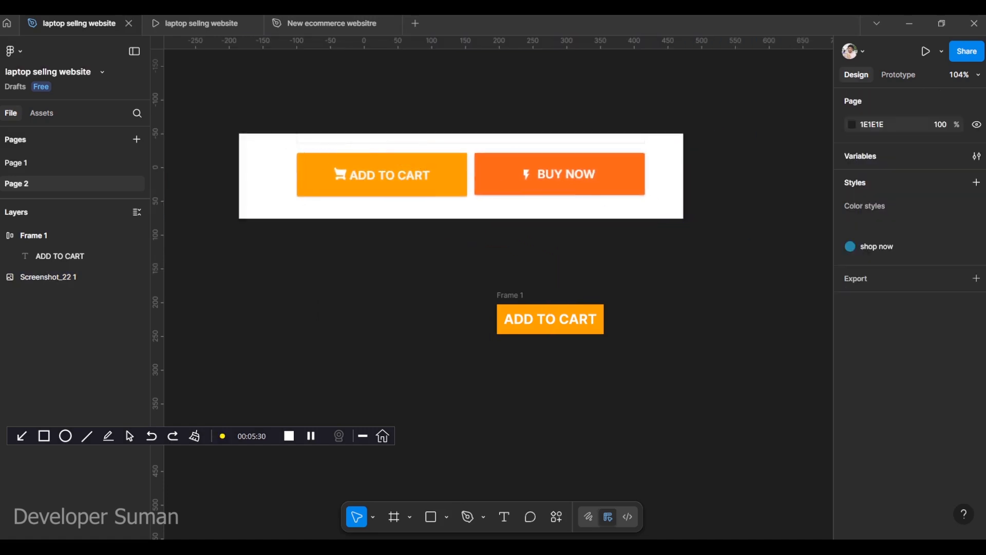
Set the corner radius of the orange ADD TO CART frame to 4.
left_click(550, 329)
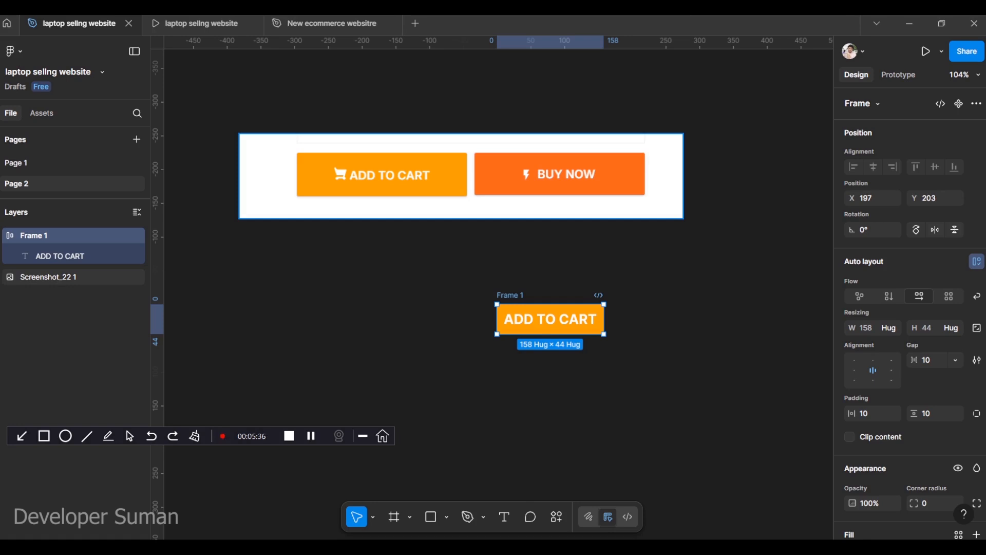
scroll(911, 311, "down", 3)
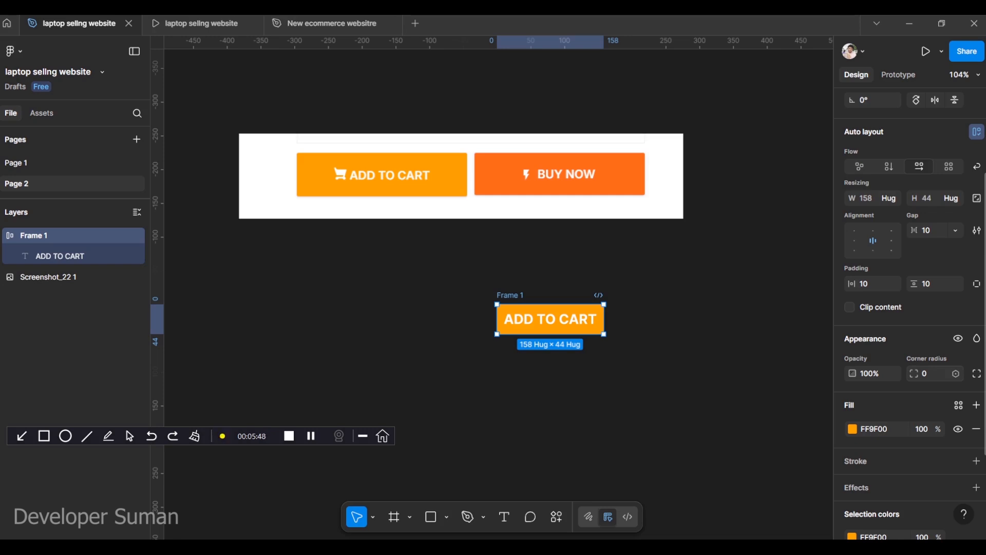
left_click_drag(914, 374, 947, 374)
left_click(934, 374)
left_click_drag(913, 374, 947, 374)
key("Escape")
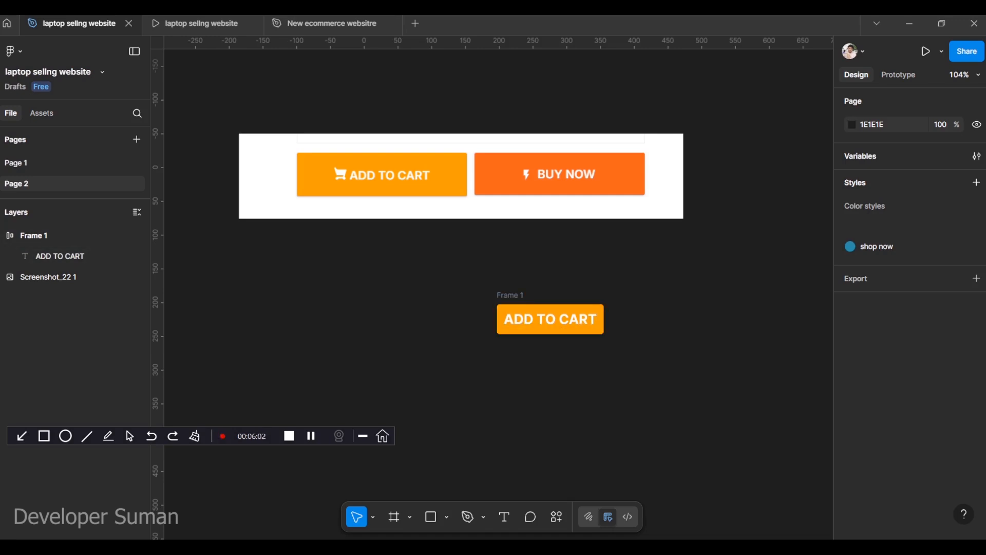
left_click(61, 255)
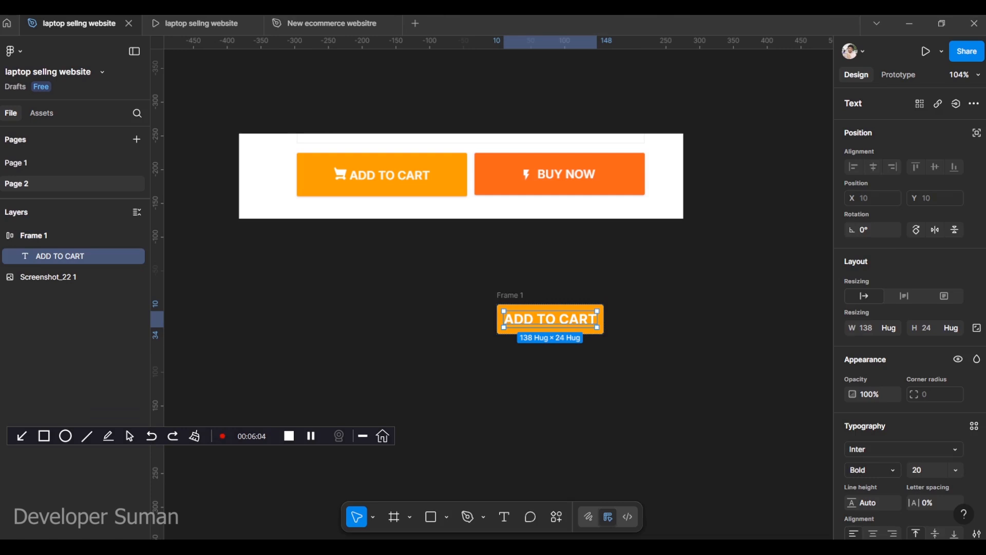
key("Escape")
left_click(60, 256)
scroll(909, 308, "down", 4)
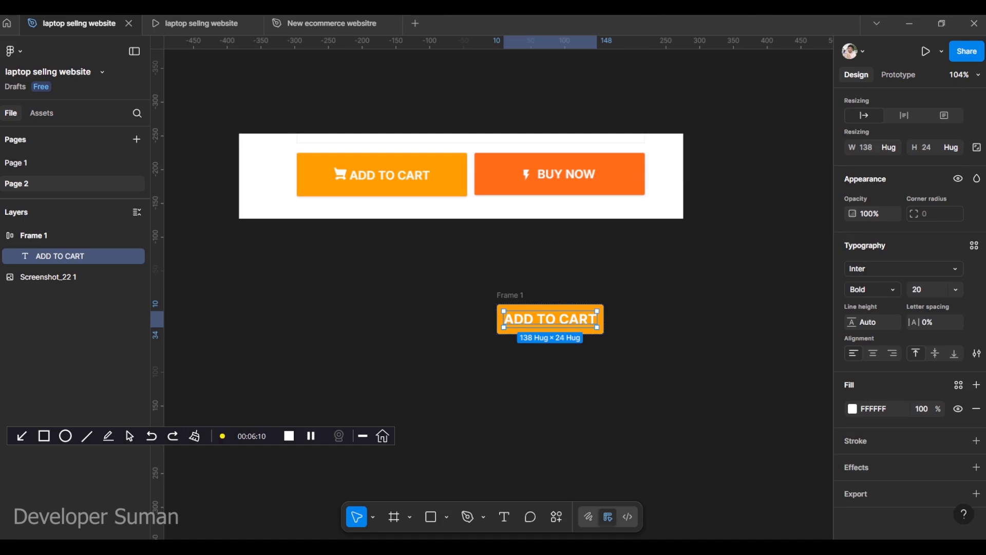
key("Escape")
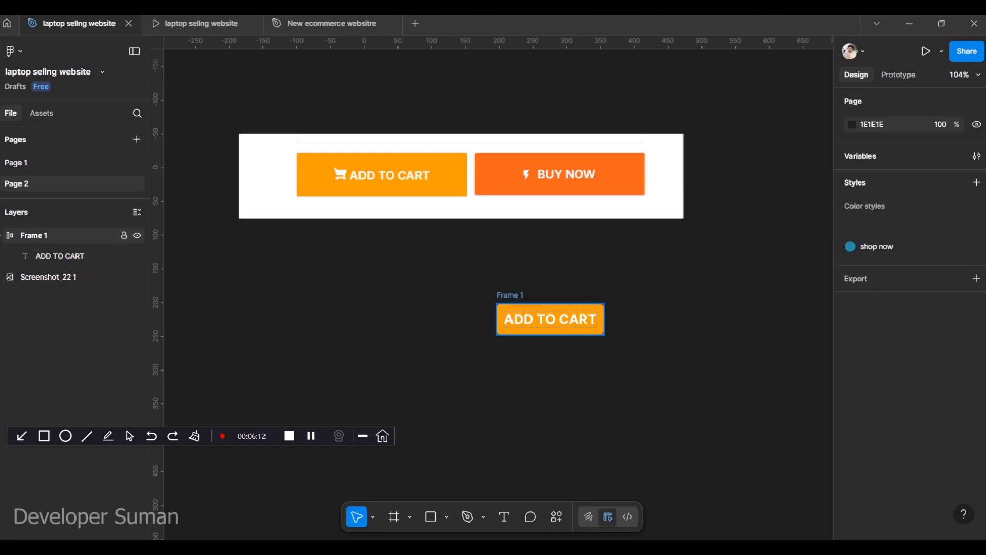
left_click(34, 235)
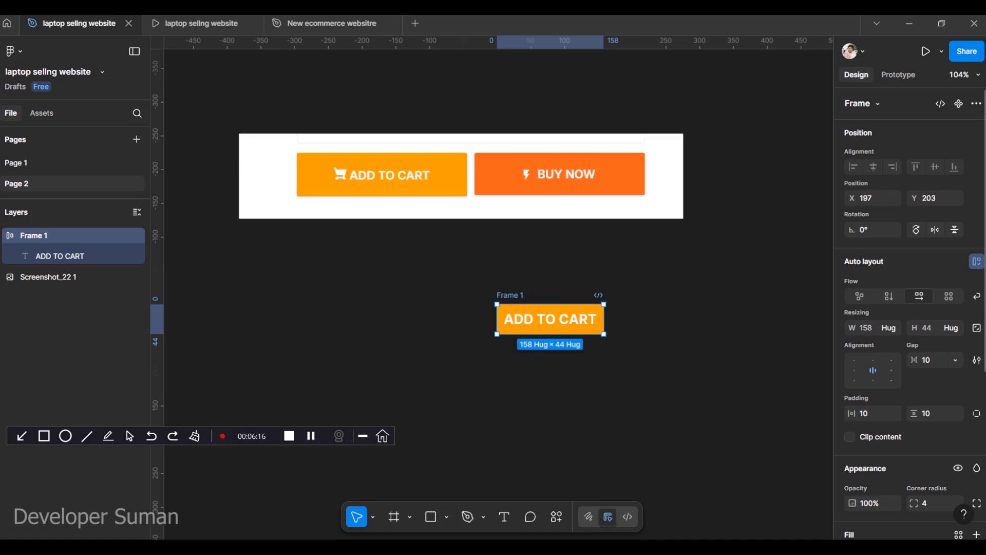
scroll(909, 309, "down", 3)
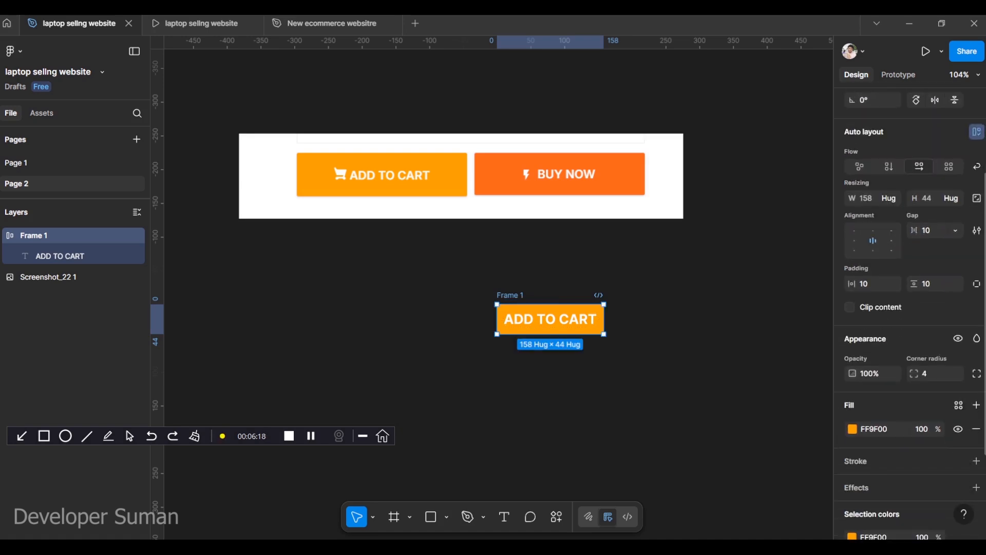
scroll(909, 308, "up", 3)
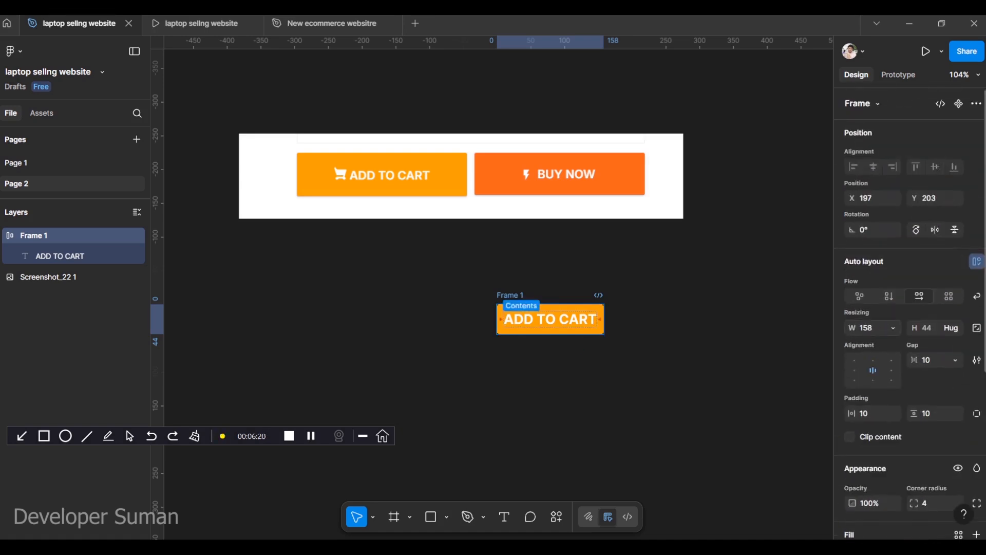
key("Escape")
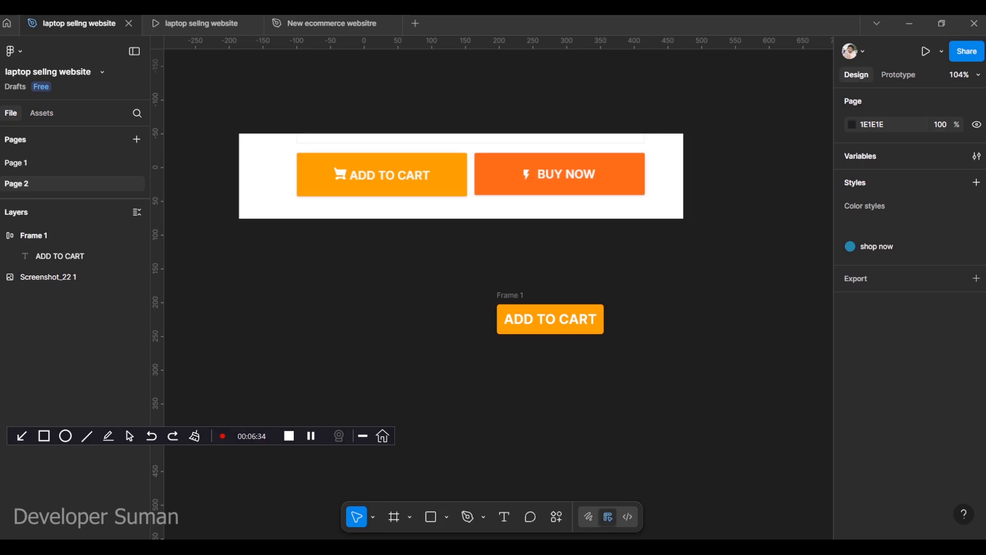
left_click(550, 319)
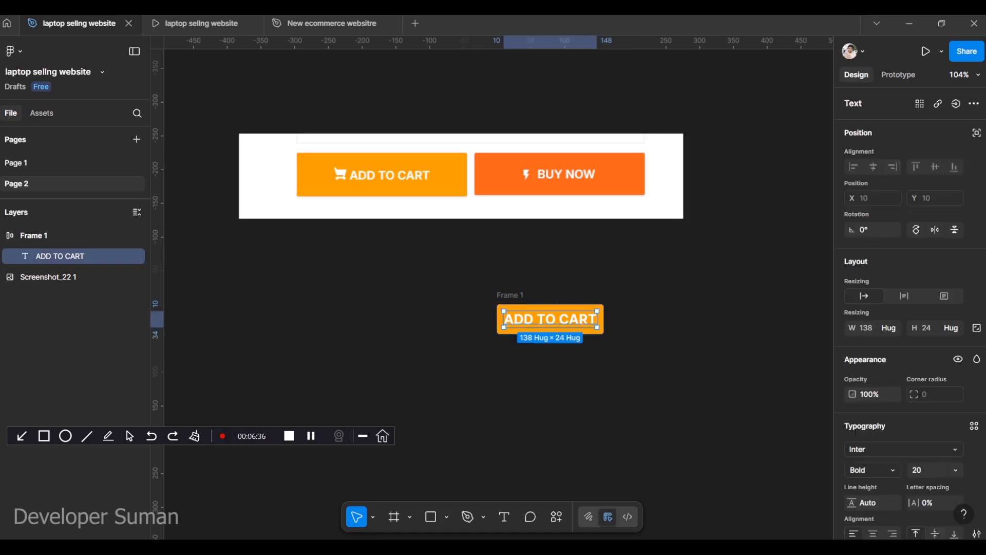
left_click(421, 328)
Set the frame's horizontal padding to 54 and vertical padding to 18, and move it to about X -37, Y 135 below the screenshot.
left_click(51, 235)
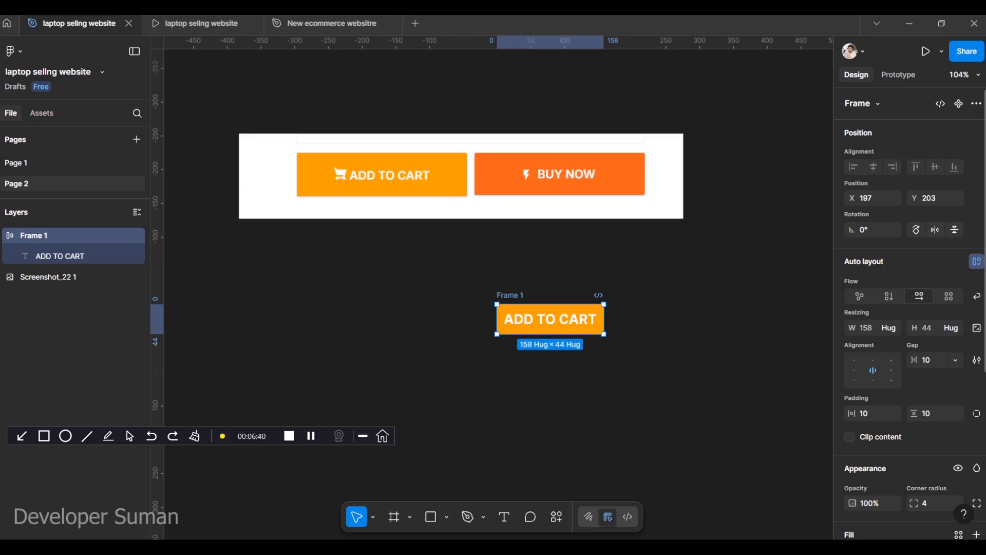
scroll(909, 308, "down", 2)
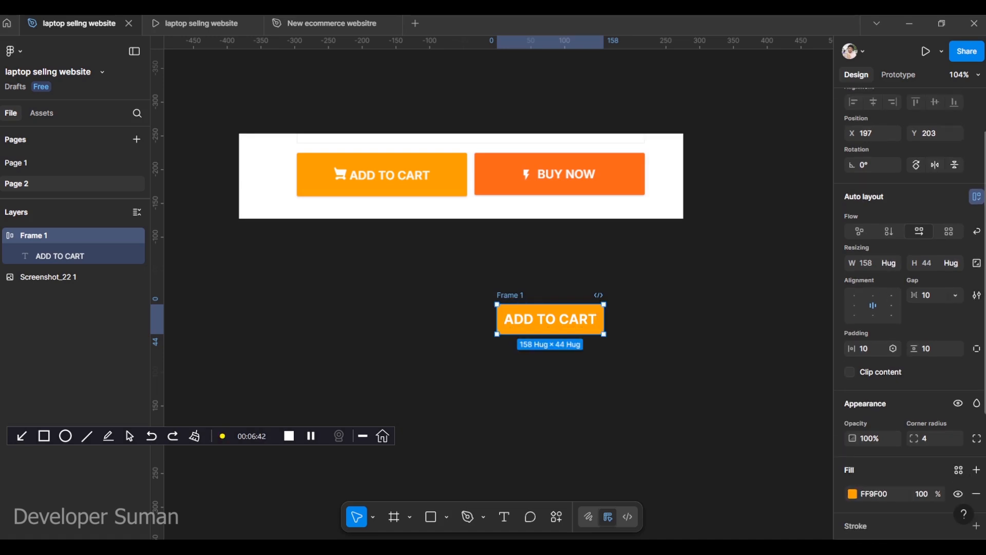
mouse_move(894, 349)
left_mouse_down()
mouse_move(931, 349)
mouse_move(910, 349)
left_mouse_up()
left_click_drag(909, 350, 926, 349)
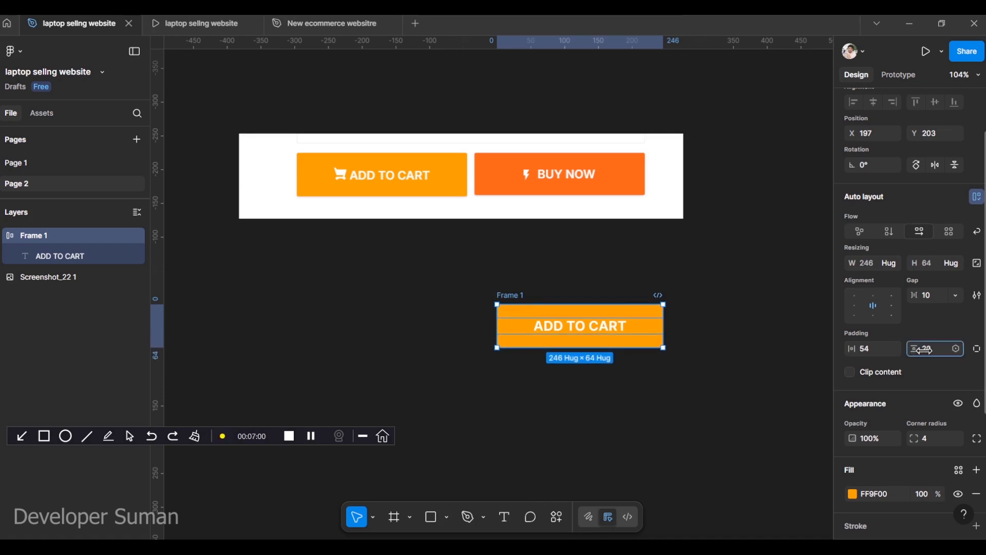
key("Escape")
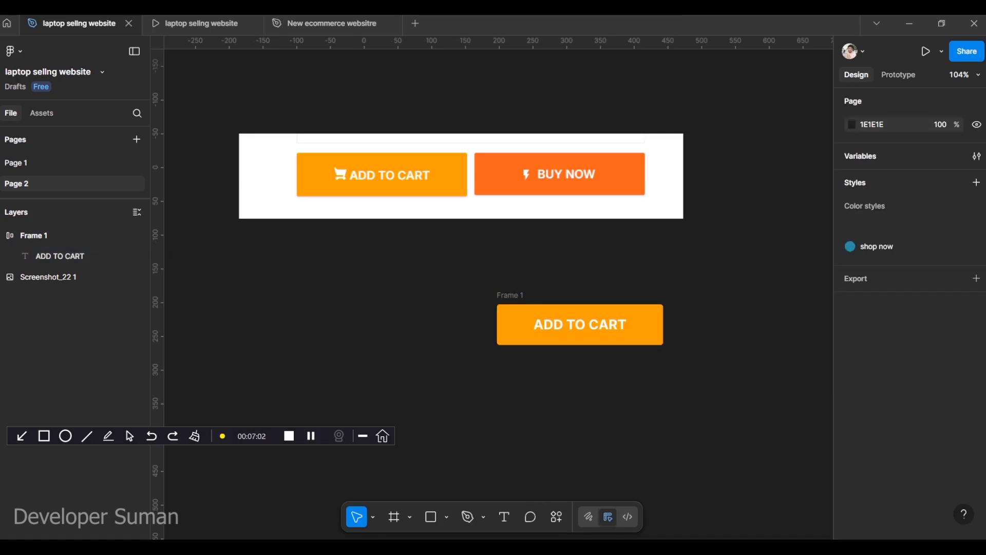
left_click_drag(580, 325, 422, 278)
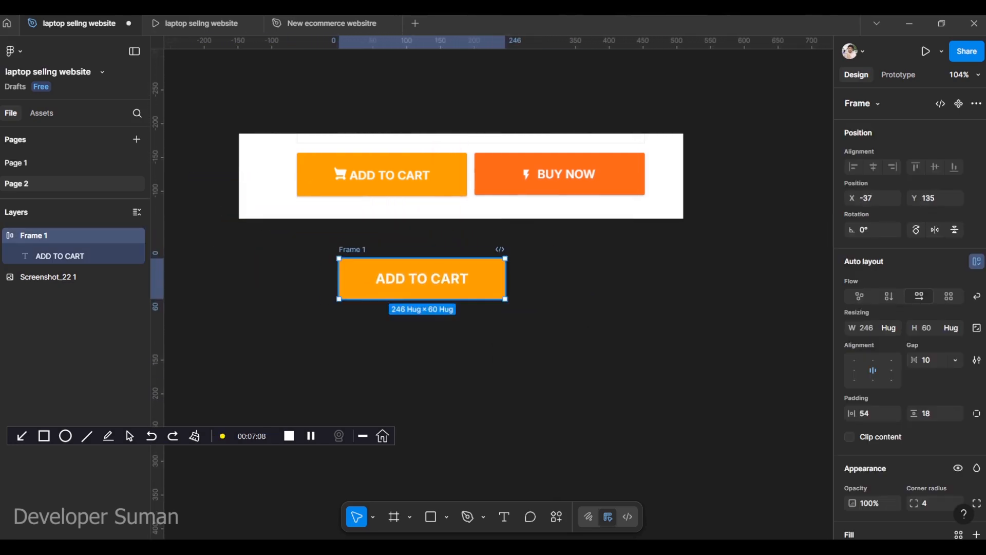
Select the ADD TO CART text and preview preset font sizes from 16 to 32, keeping 20.
double_click(421, 277)
double_click(421, 278)
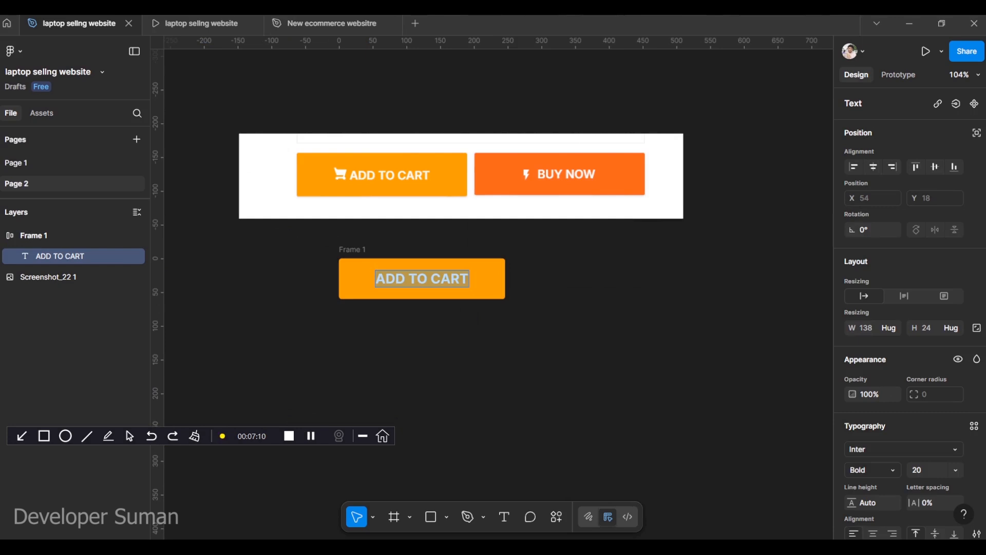
scroll(956, 385, "down", 3)
left_click(955, 405)
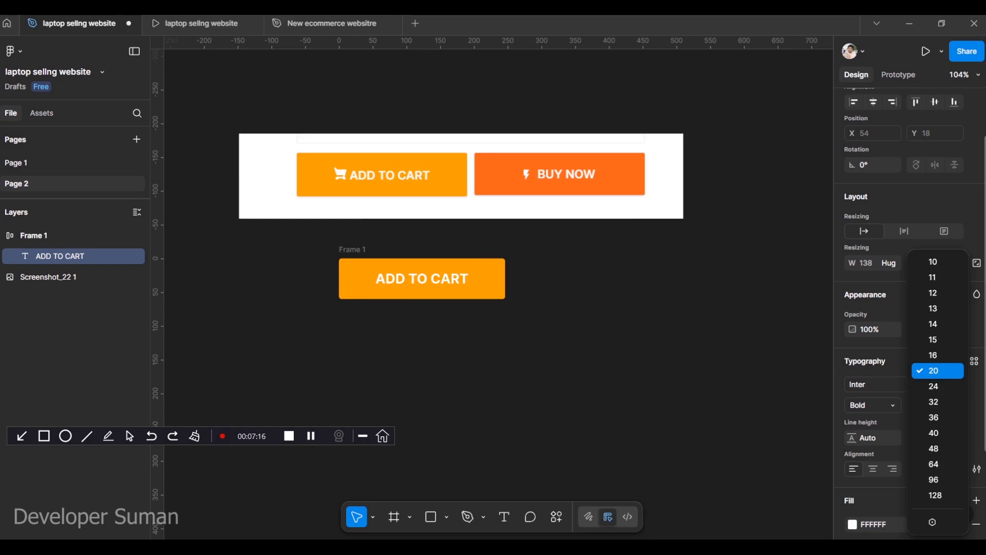
key("Return")
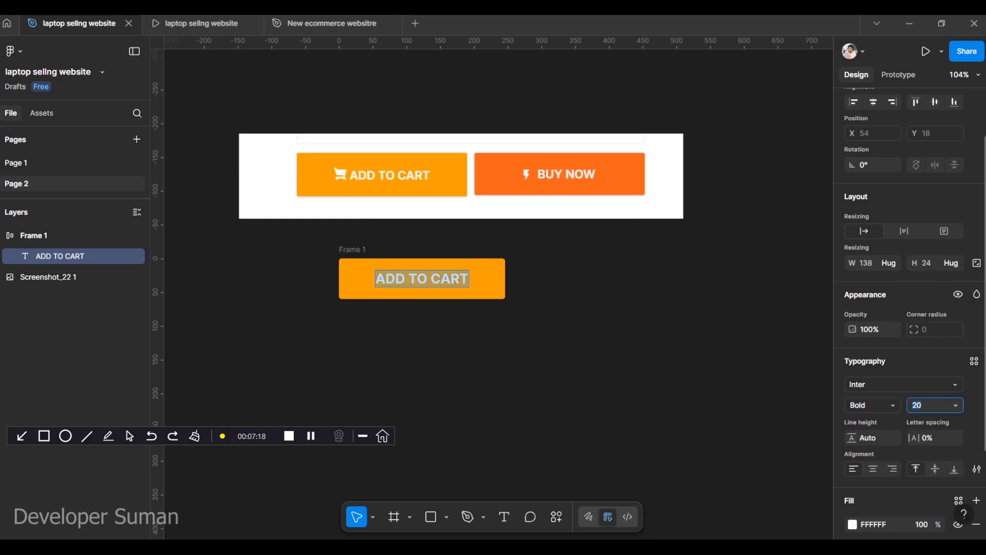
key("Down")
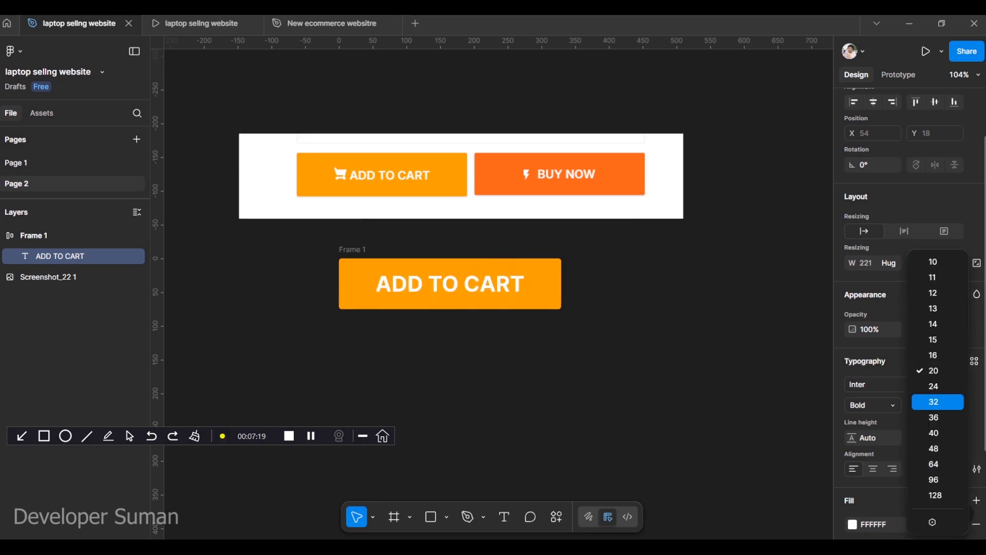
key("Up")
key("Up")
key("Up")
key("Down")
key("Down")
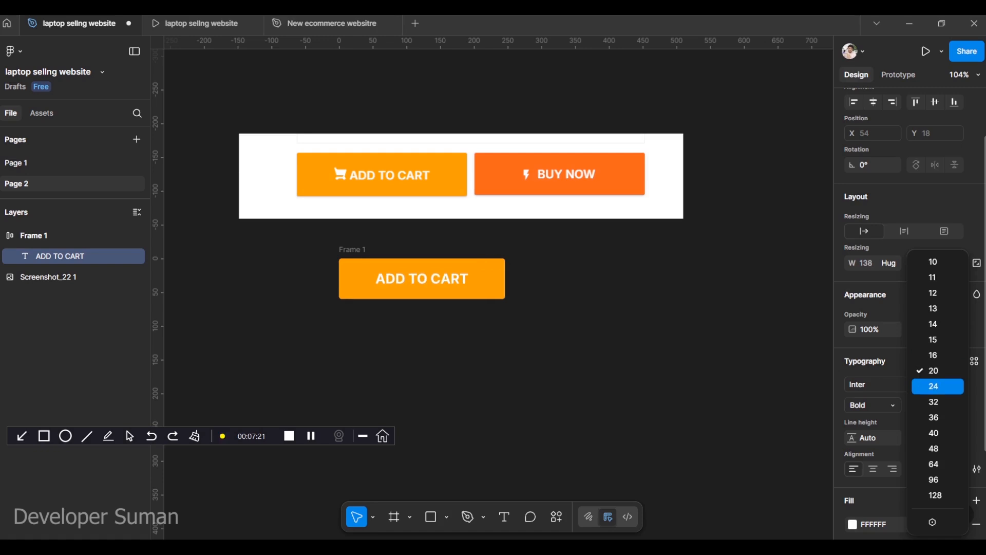
key("Up")
key("Up")
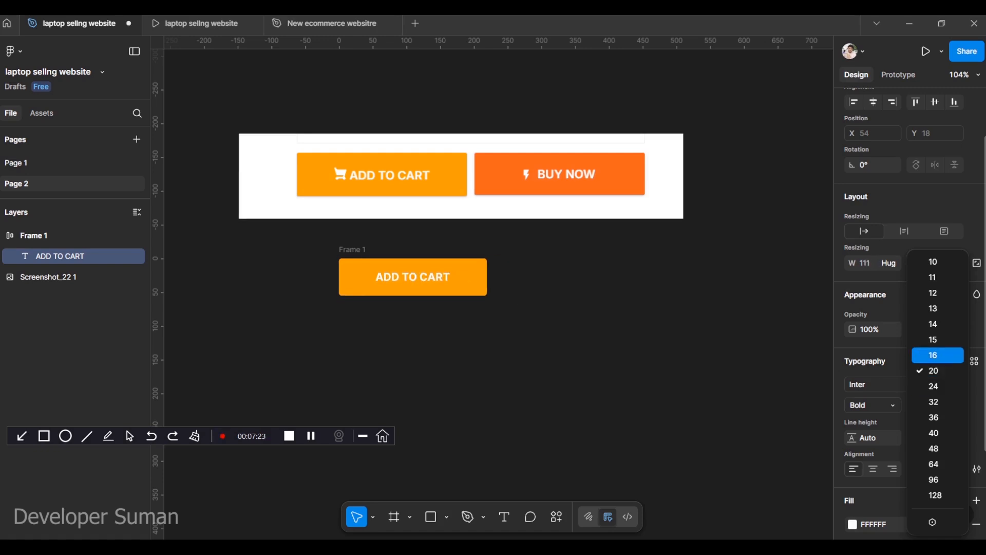
key("Down")
key("Return")
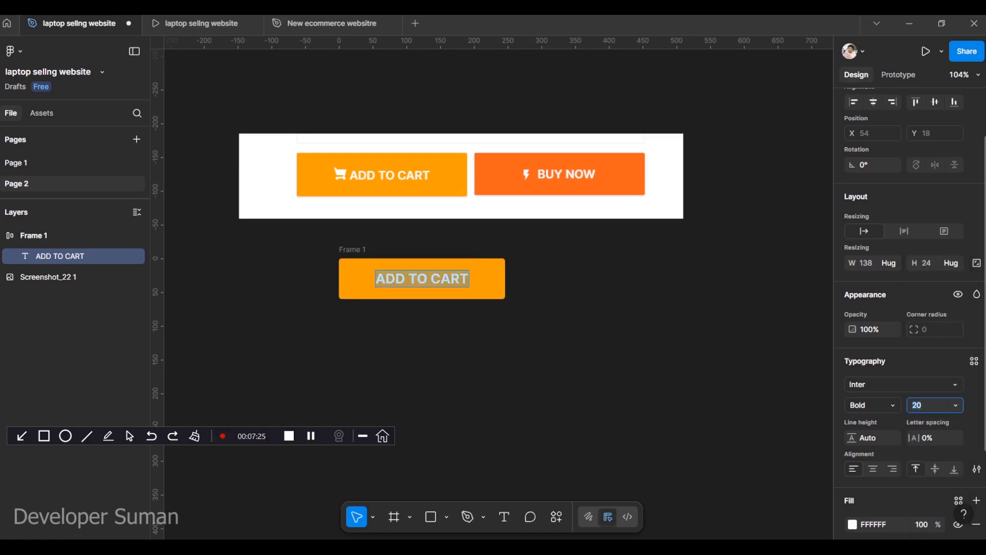
Try a font size of 18 on the ADD TO CART text and settle on 17.
type("18")
key("Return")
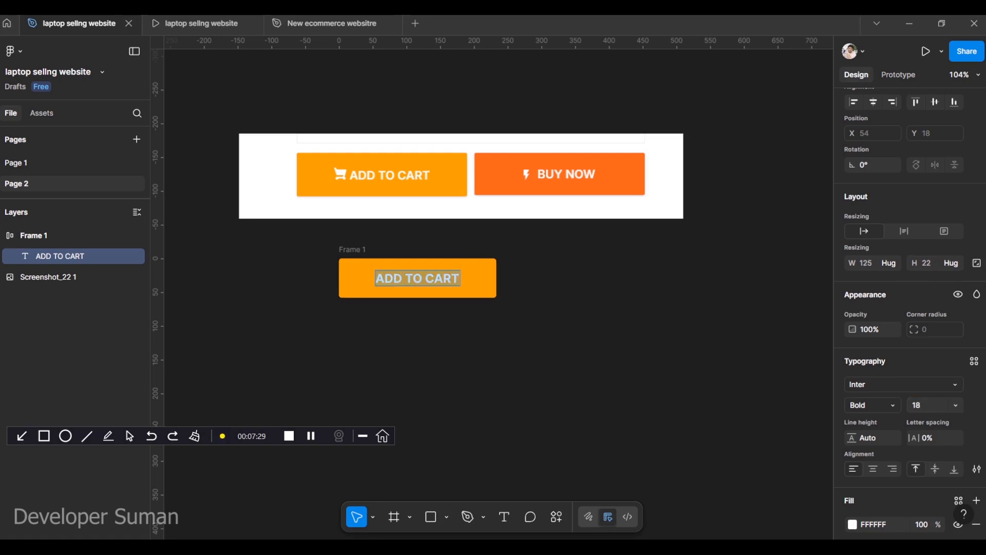
left_click(924, 405)
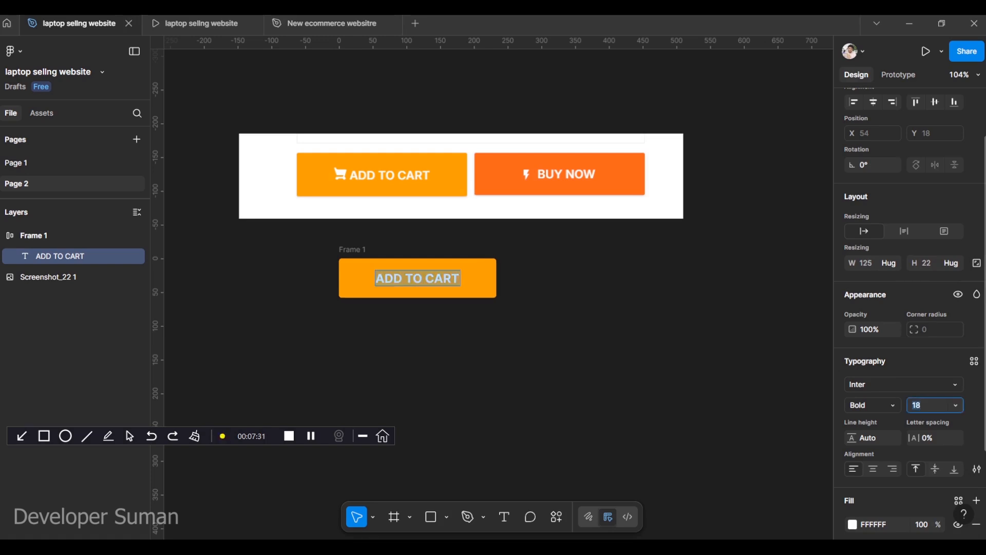
type("17")
key("Return")
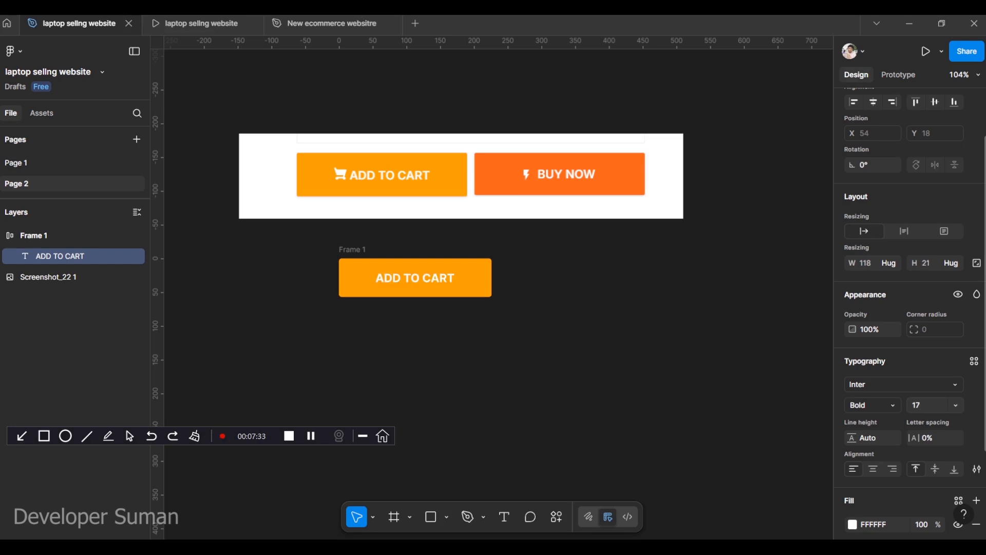
key("Return")
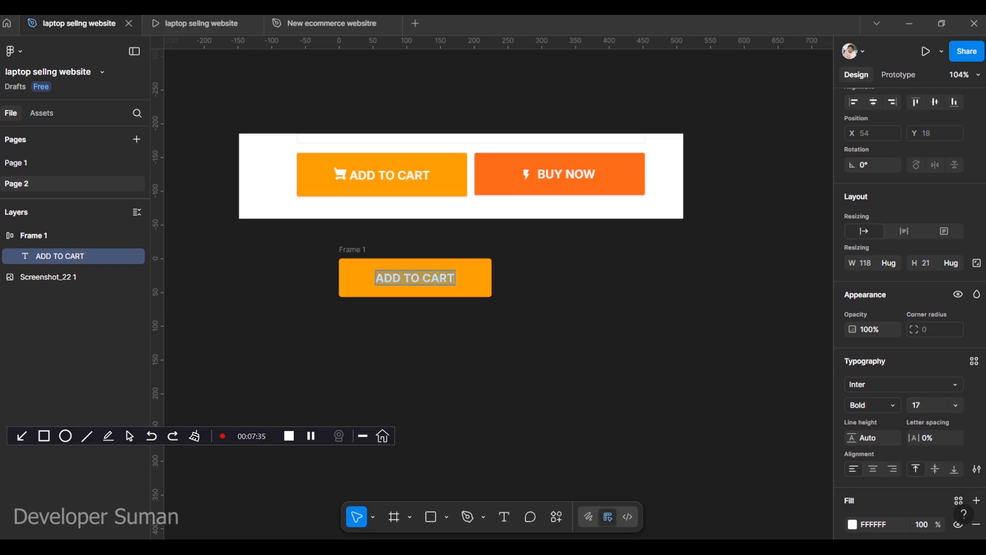
key("Escape")
key("Escape")
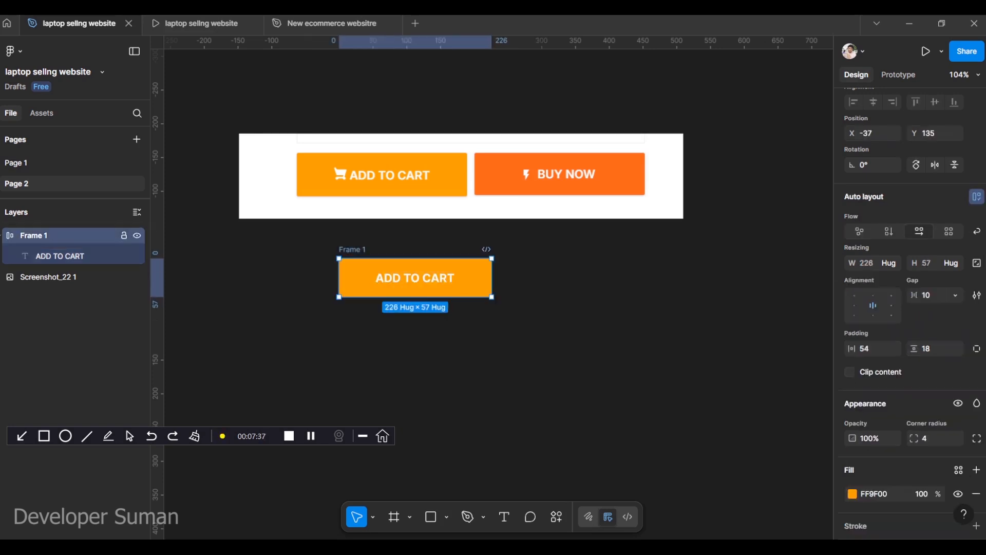
Match the button frame to the reference with horizontal padding 67 and vertical padding 20, and move it to about X 100, Y 171.
left_click_drag(414, 284, 372, 224)
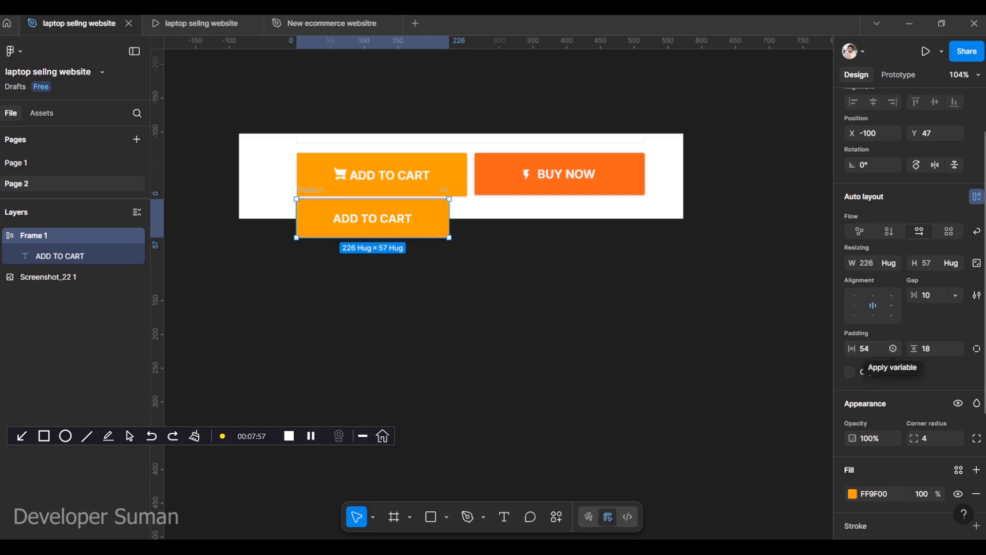
left_click_drag(912, 348, 869, 350)
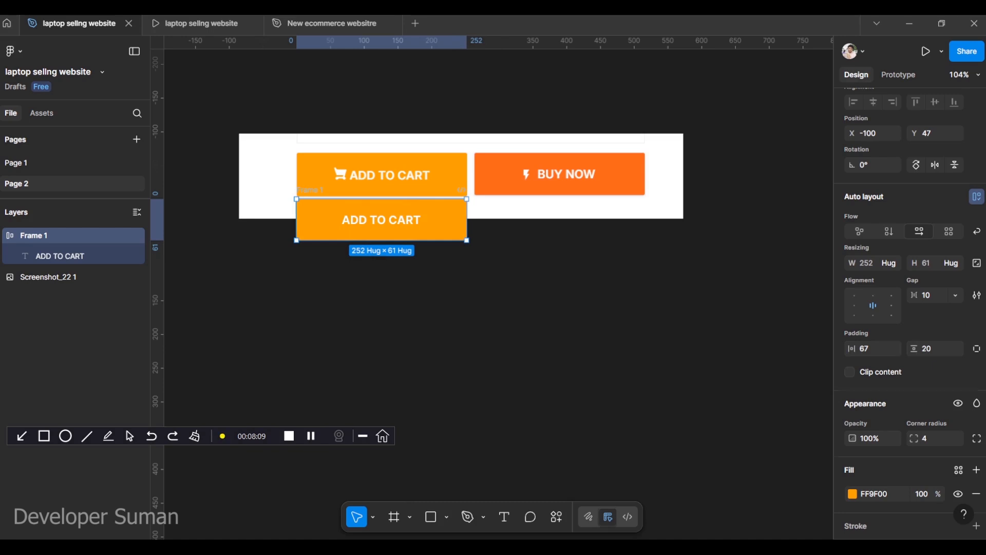
key("Escape")
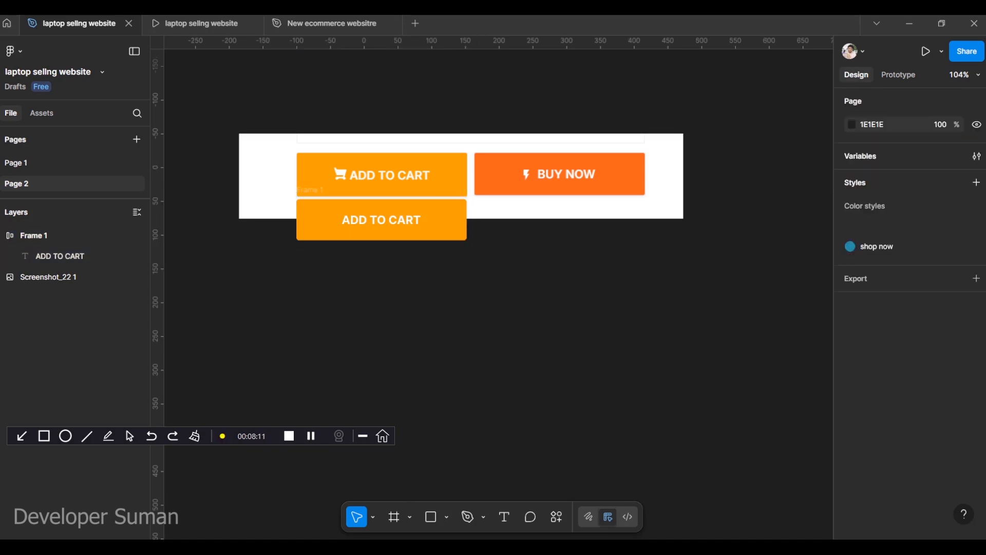
left_click_drag(381, 220, 516, 303)
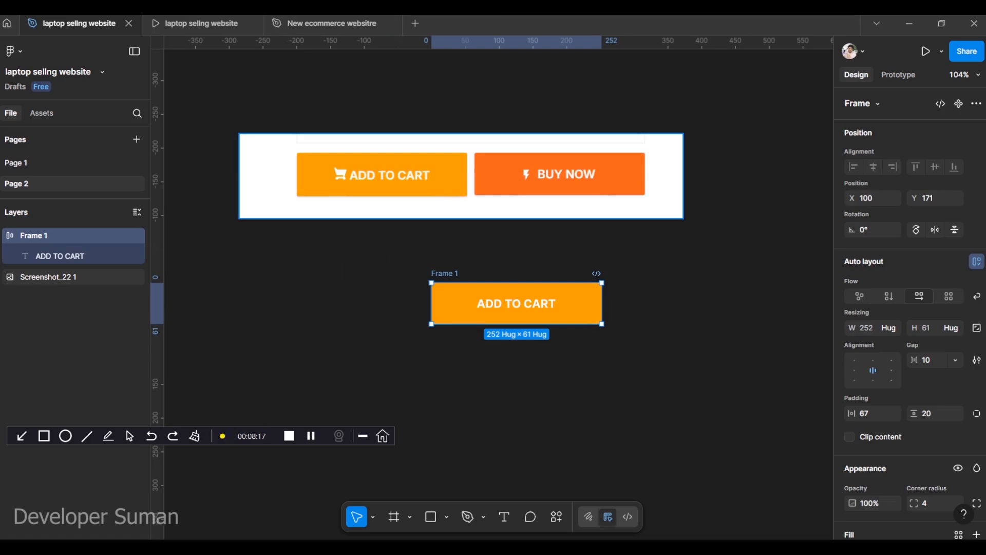
key("Escape")
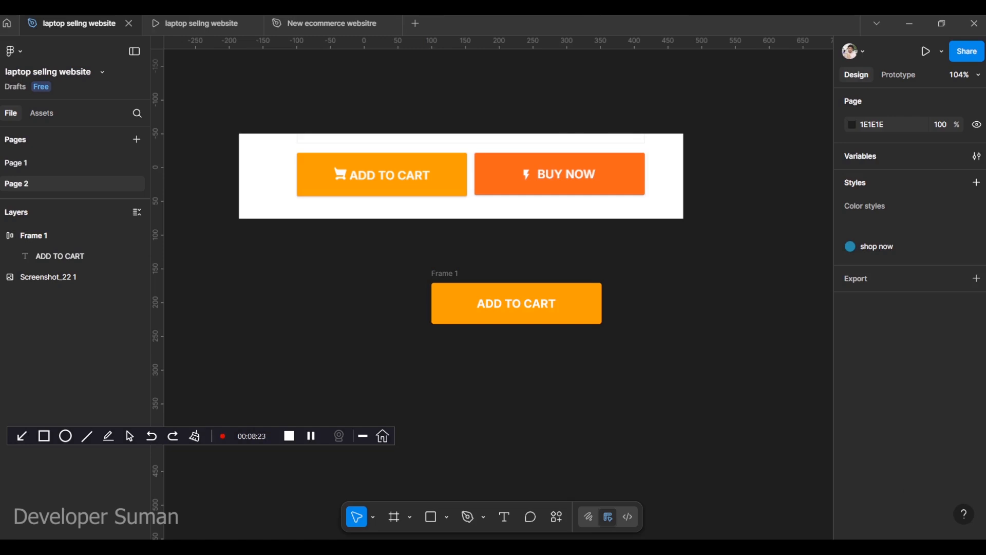
Search the Material Design Icons plugin for CART and place the filled shopping cart icon on the canvas.
left_click(556, 517)
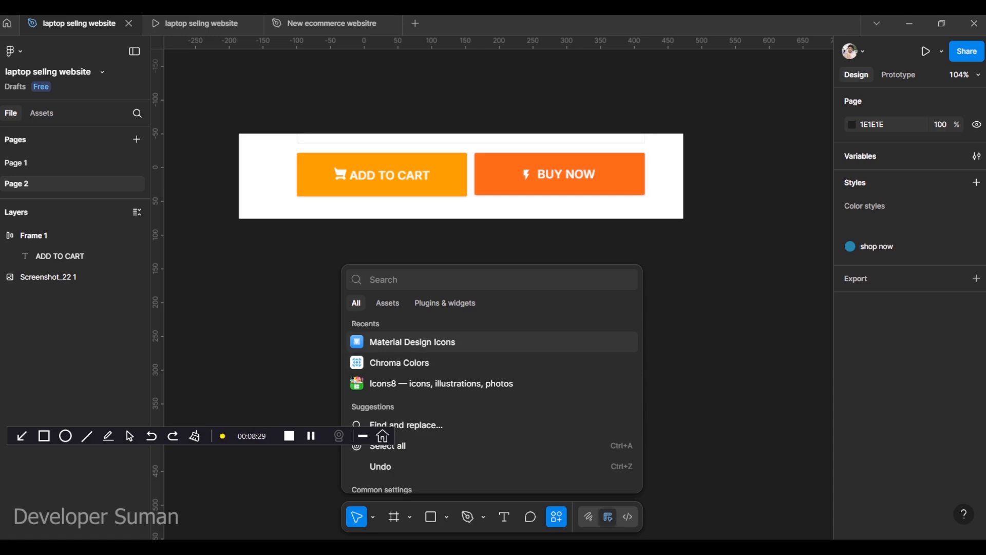
key("Return")
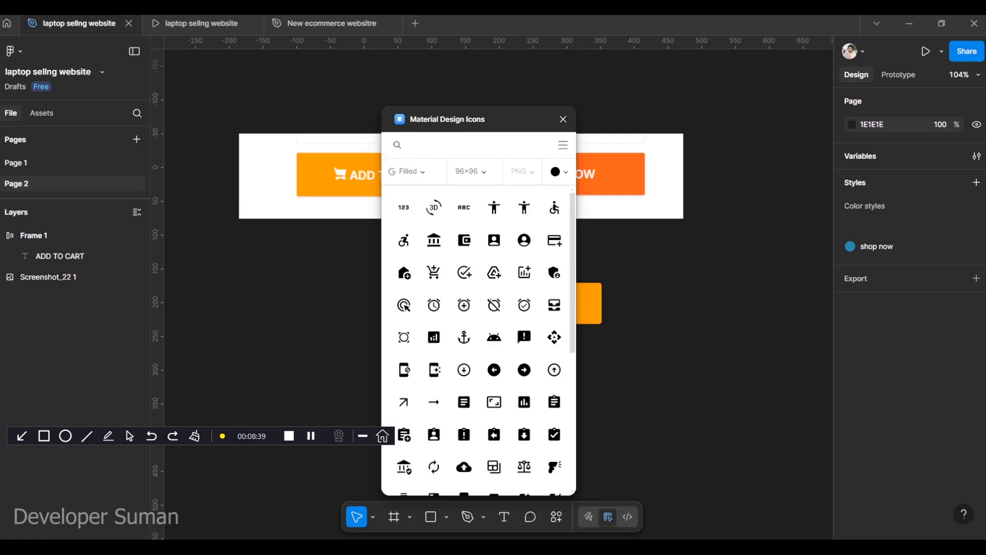
type("CART")
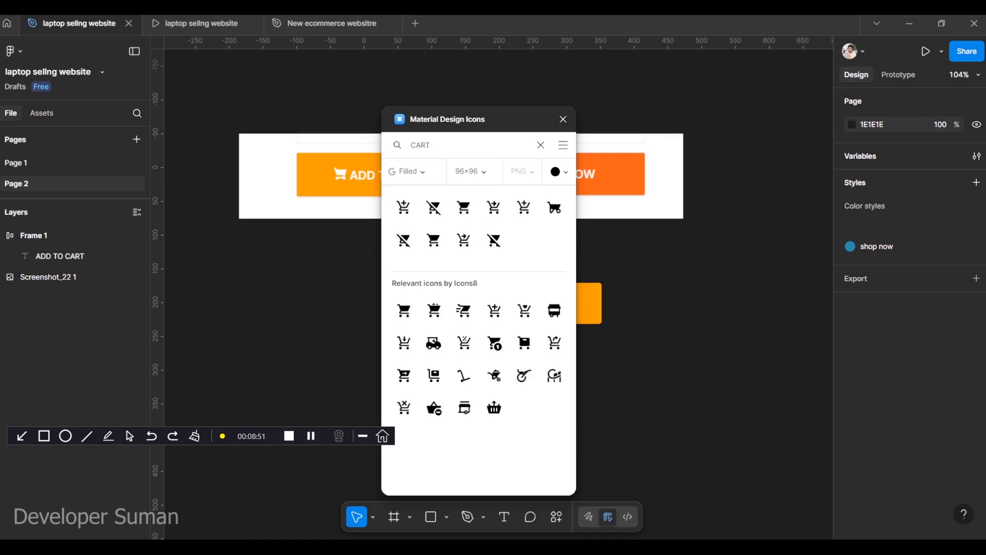
left_click_drag(463, 208, 643, 177)
Change the cart icon's fill to near-white FEF2F2 and close the icon plugin and color picker.
left_click(852, 417)
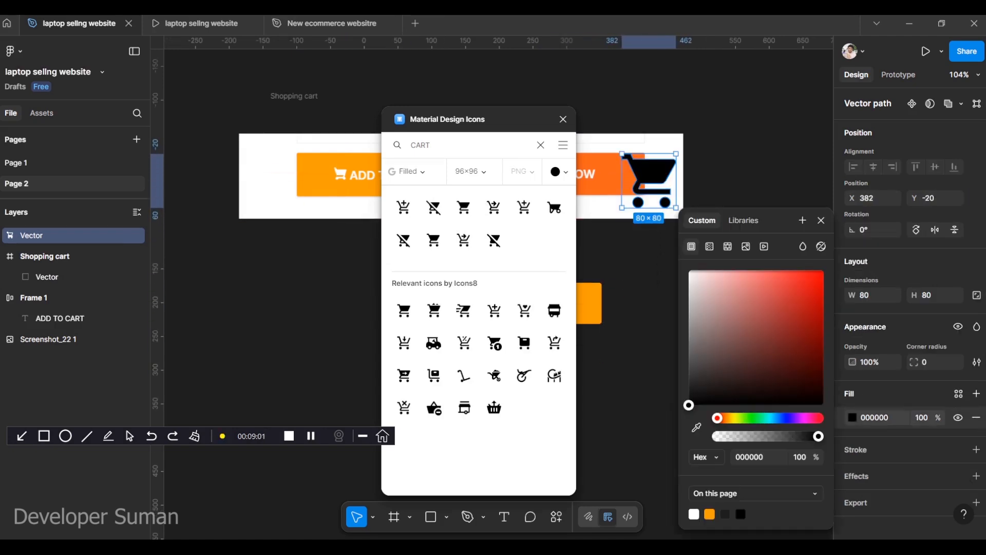
key("i")
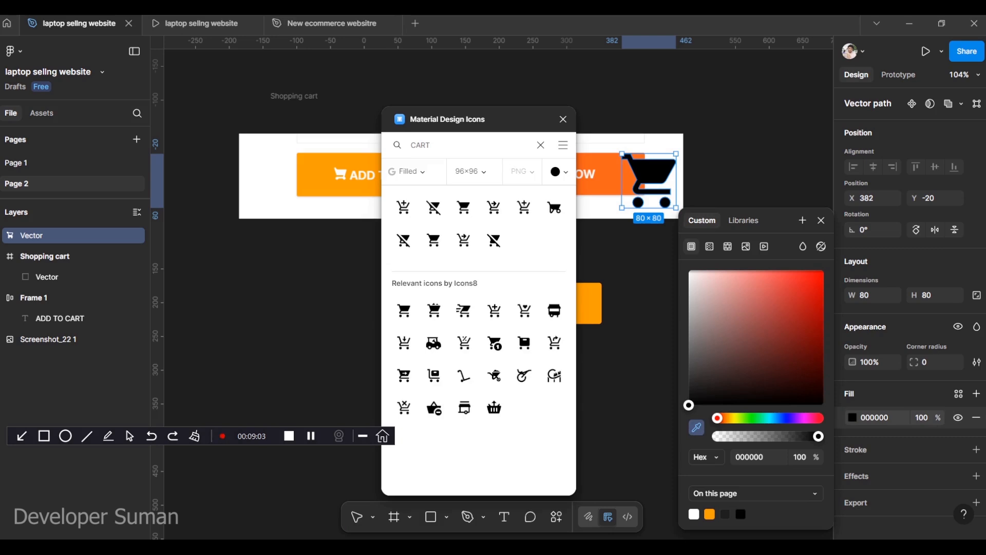
left_click(694, 271)
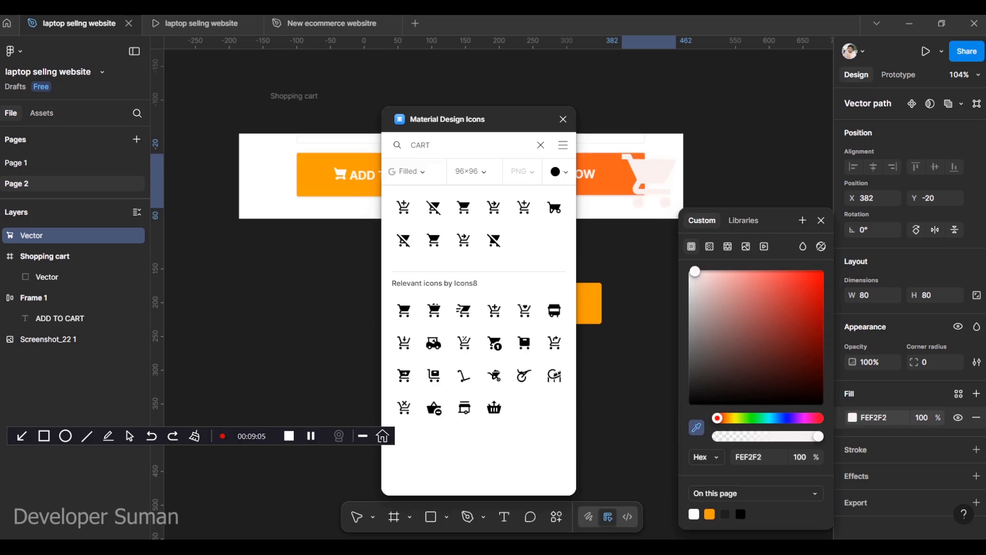
left_click(563, 119)
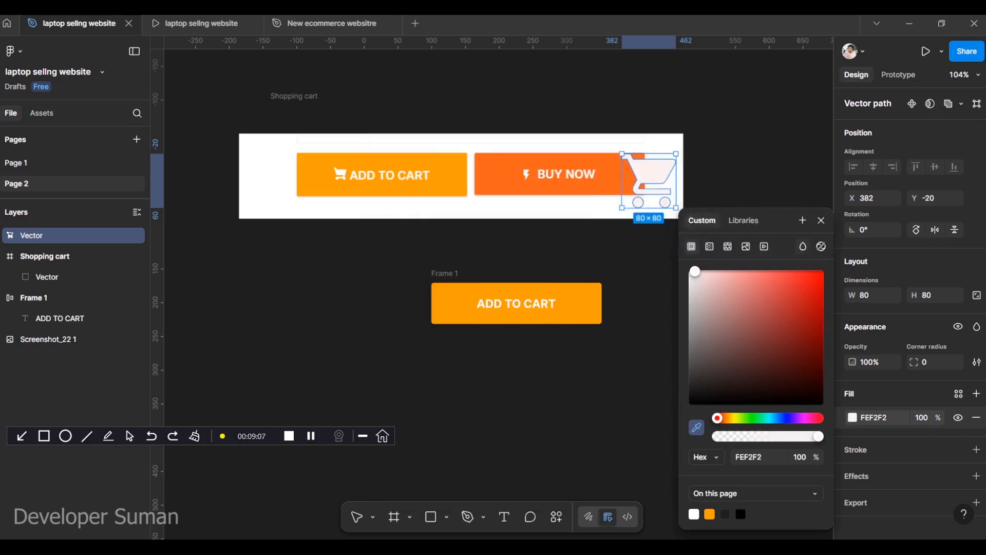
left_click(821, 221)
Scale the cart icon down to 19 × 19 and place it inside the button frame before the ADD TO CART text.
left_click_drag(649, 179, 473, 300)
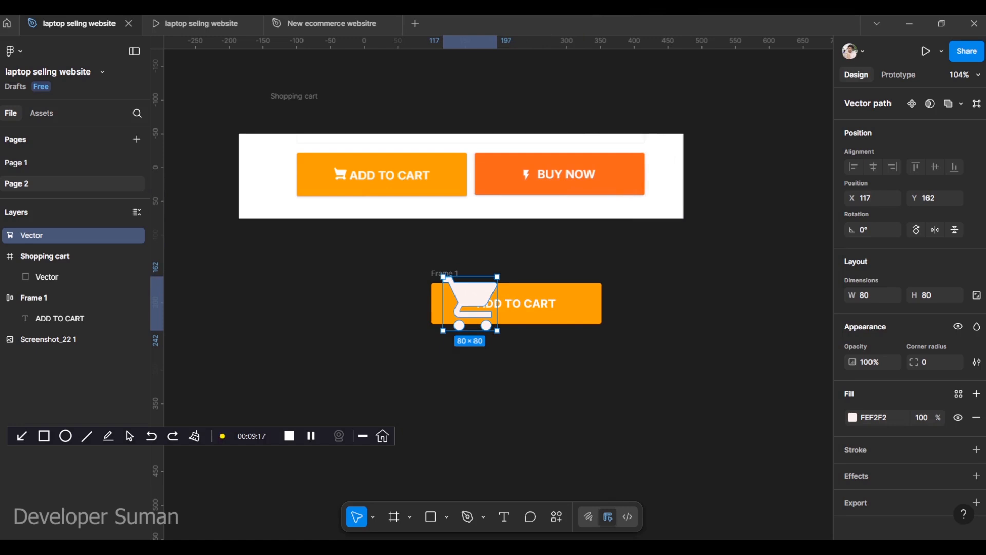
left_click_drag(497, 330, 502, 352)
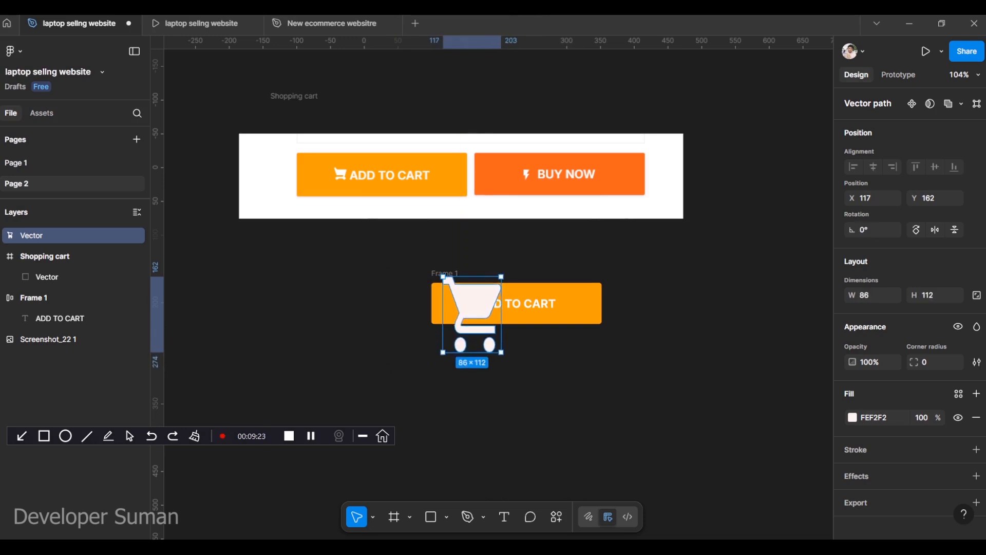
key("ctrl+z")
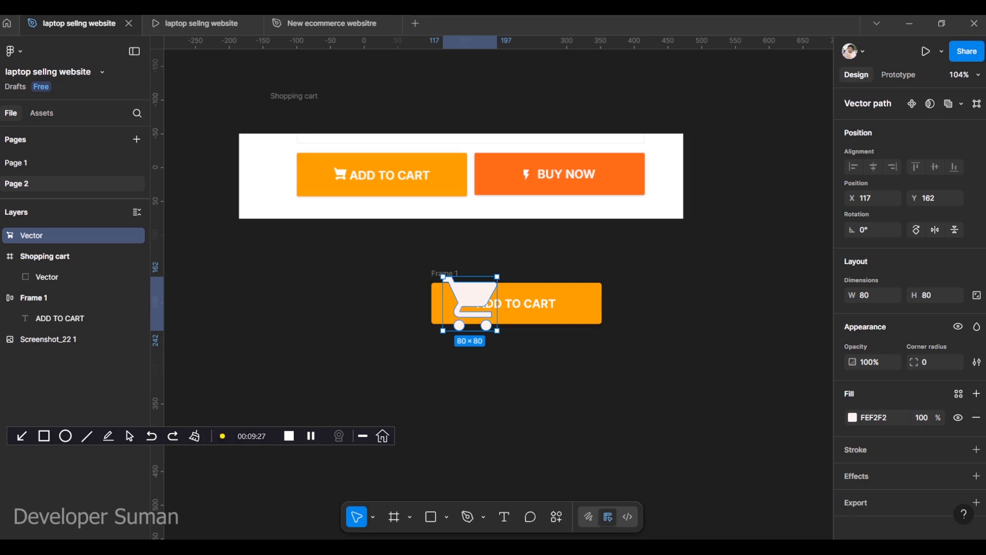
left_click_drag(497, 331, 460, 302)
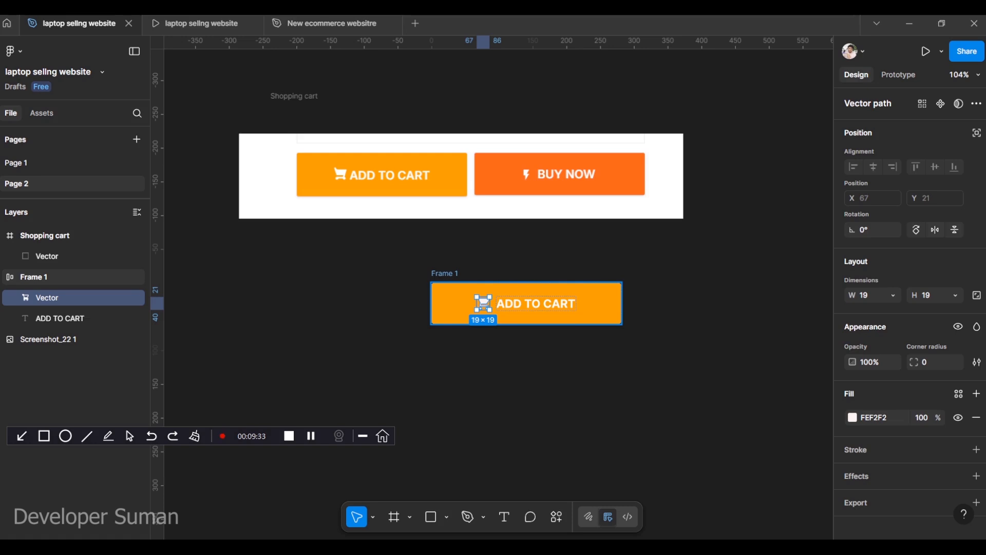
key("Escape")
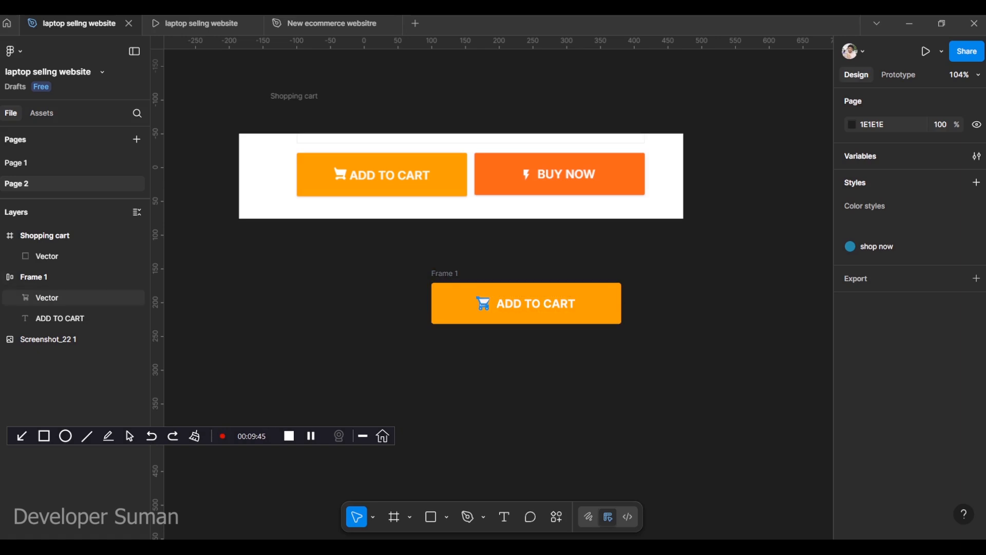
left_click_drag(482, 303, 488, 304)
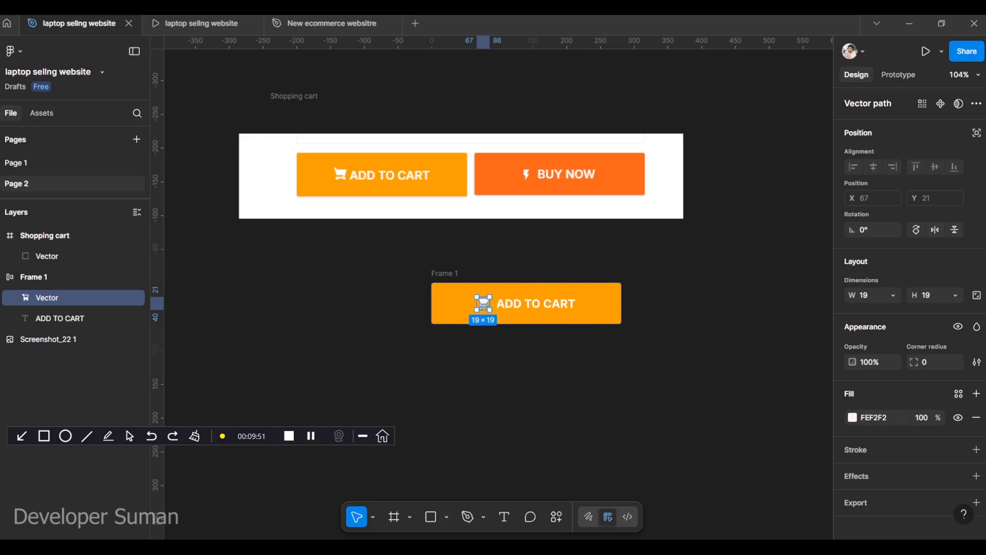
left_click(493, 375)
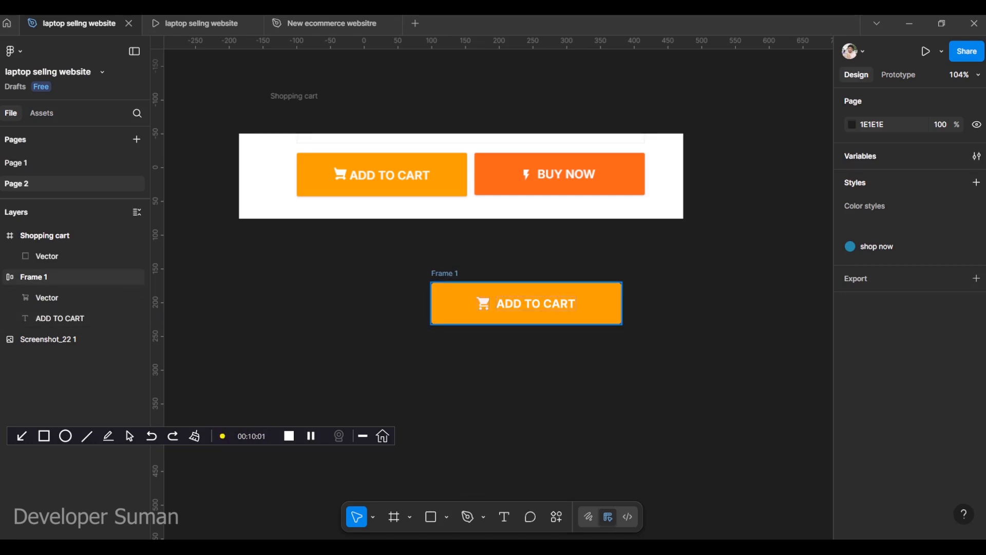
Resize the button frame to 252 wide to match the reference button and move it to about X -108, Y 132 below the screenshot.
left_click(596, 304)
mouse_move(622, 304)
left_mouse_down()
mouse_move(749, 304)
mouse_move(552, 304)
mouse_move(816, 304)
mouse_move(565, 304)
mouse_move(606, 304)
left_mouse_up()
left_click_drag(519, 303, 384, 223)
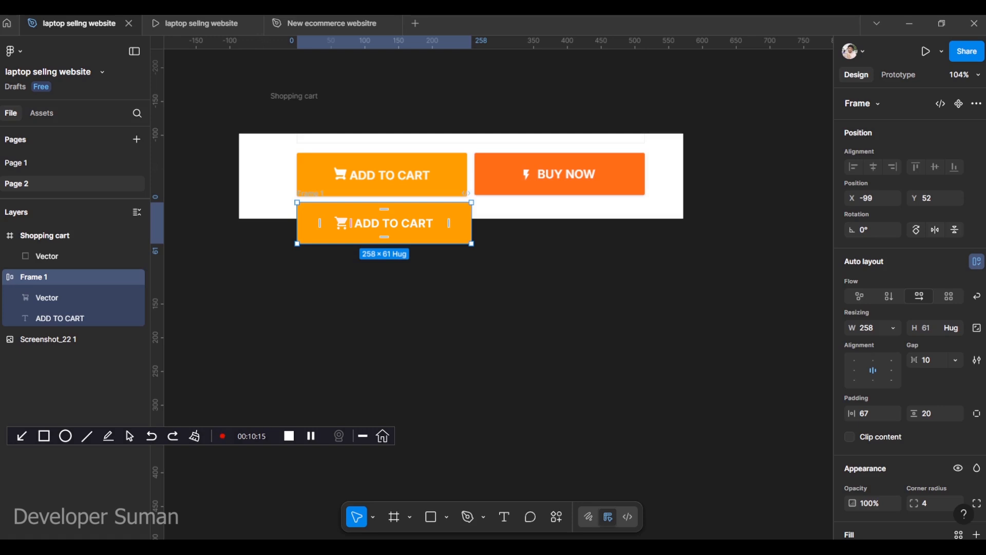
key("ctrl+z")
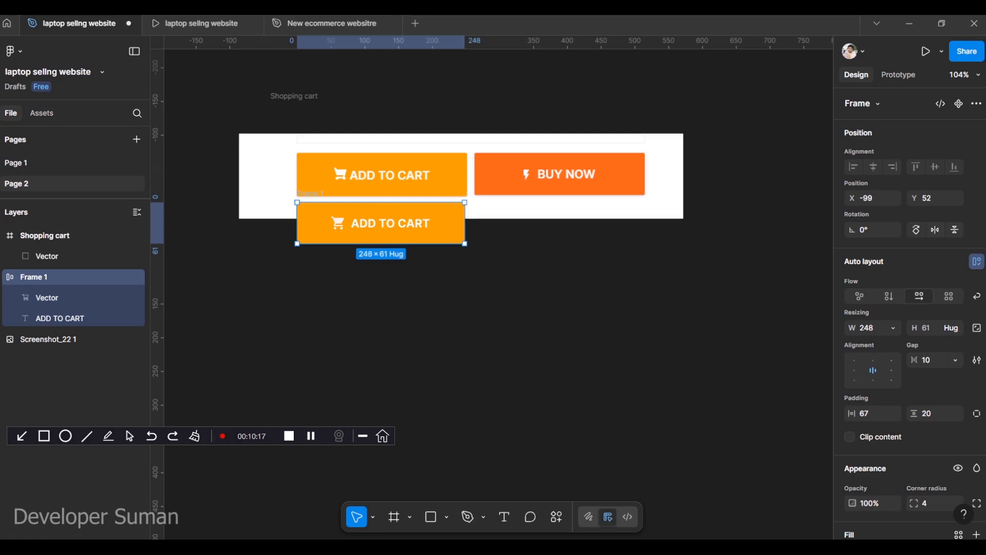
key("ctrl+z")
key("Escape")
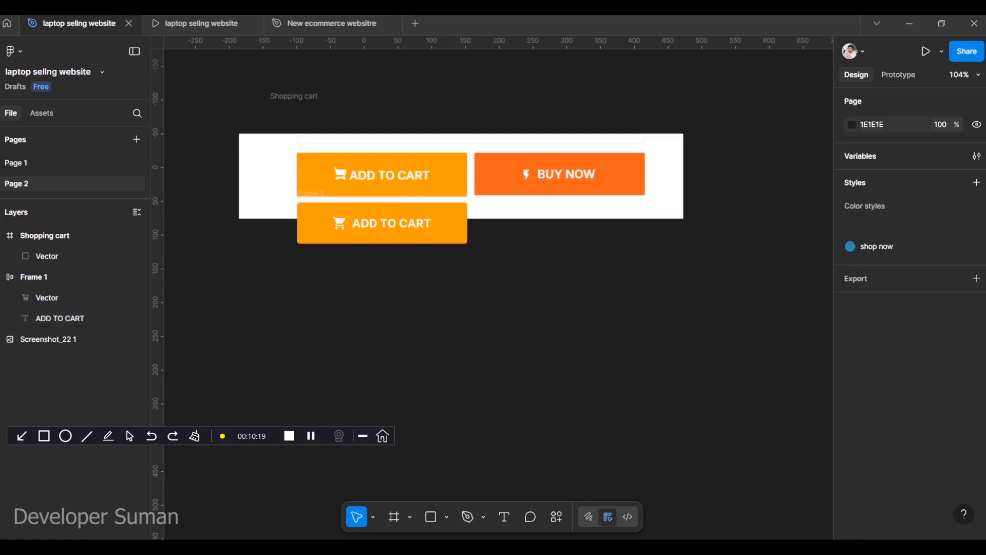
left_click_drag(382, 223, 377, 277)
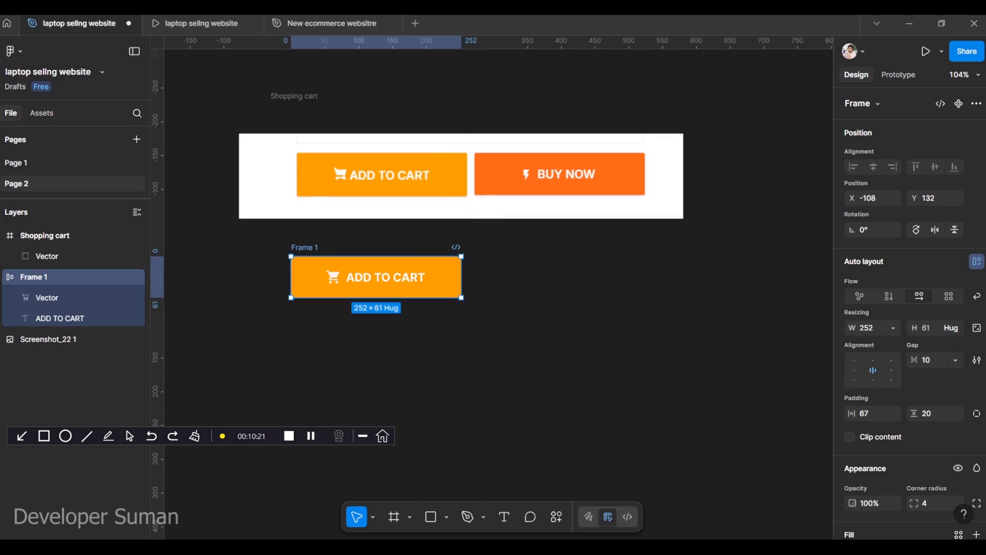
Duplicate the ADD TO CART button and place the copy beside it, below the reference BUY NOW button.
key("Escape")
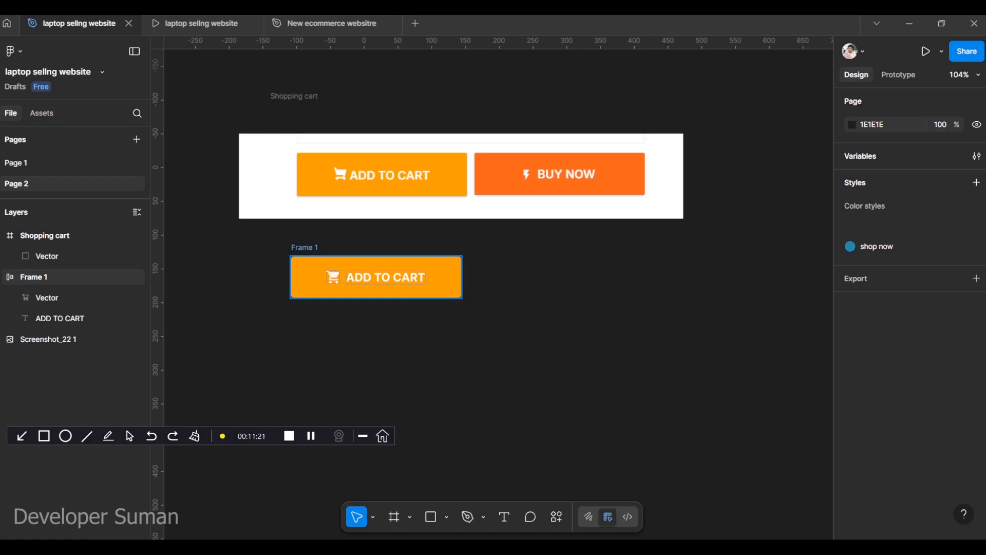
left_click_drag(376, 277, 565, 277)
left_click(570, 354)
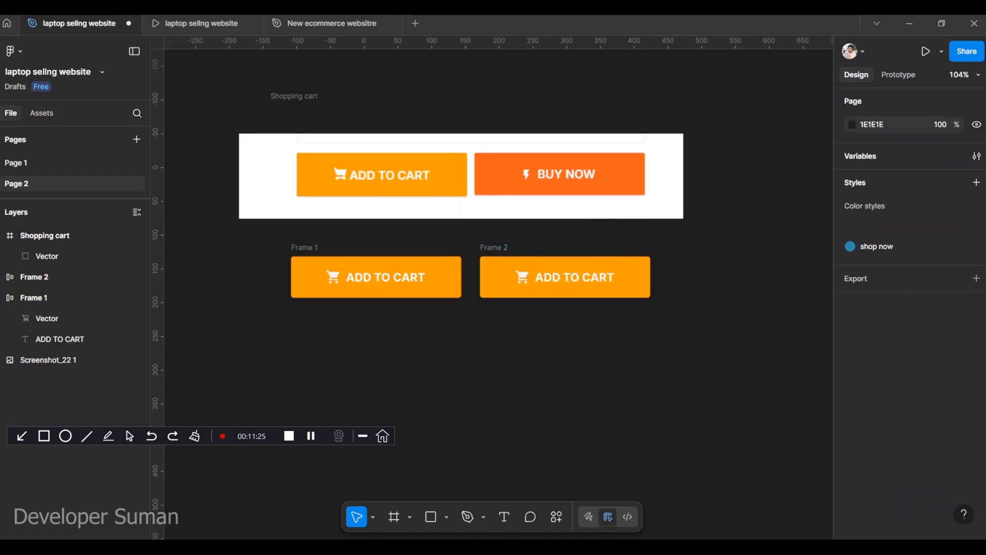
Change the duplicated button's label to BUY NOW.
double_click(574, 277)
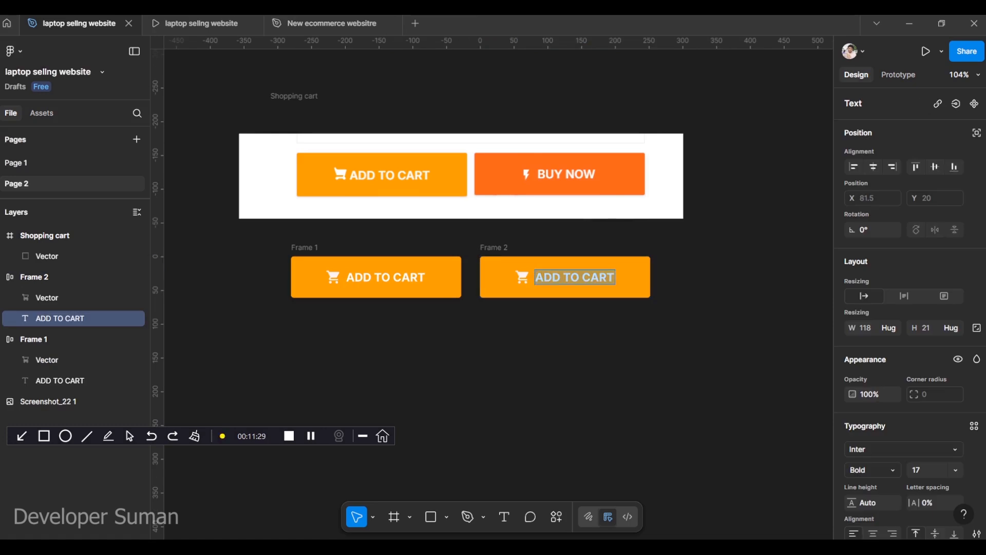
type("B")
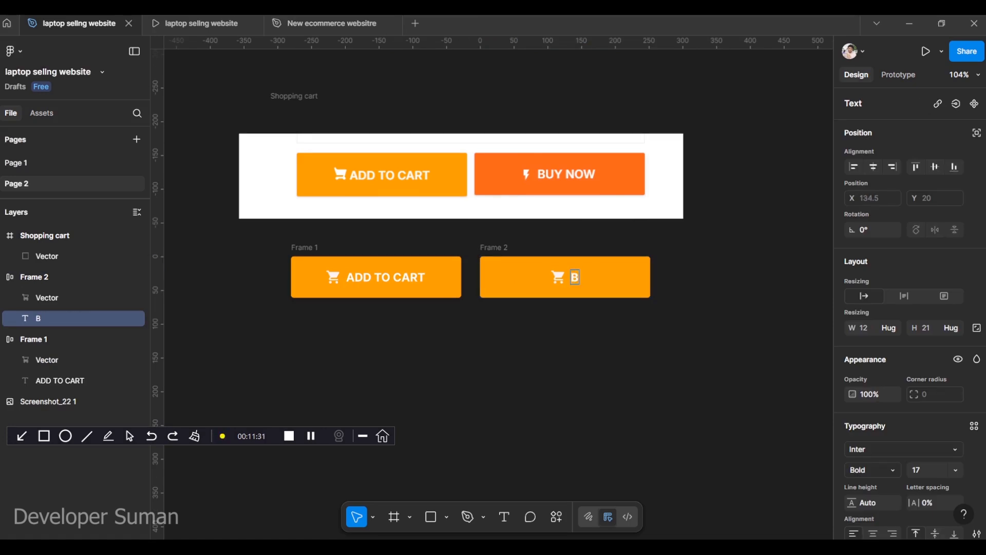
type("UY NOW")
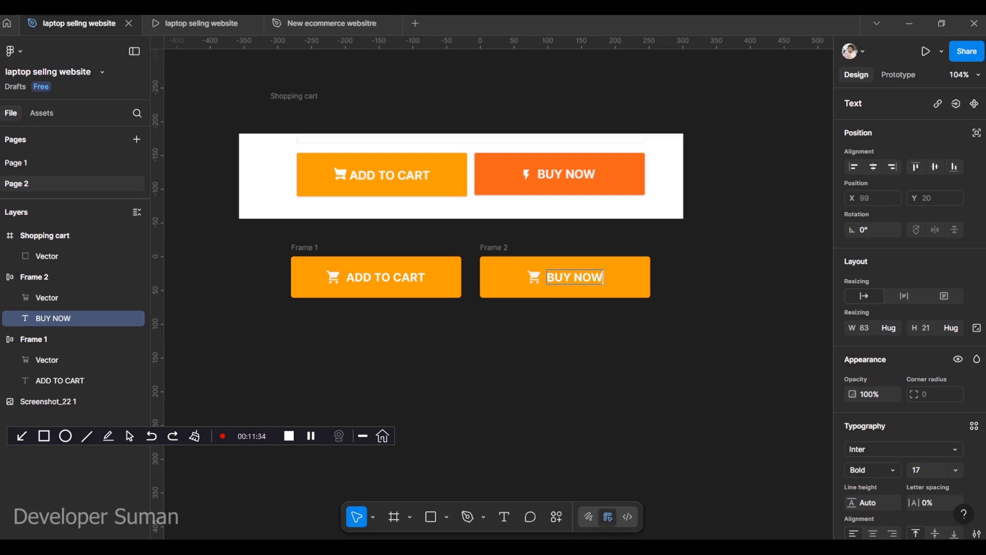
key("Escape")
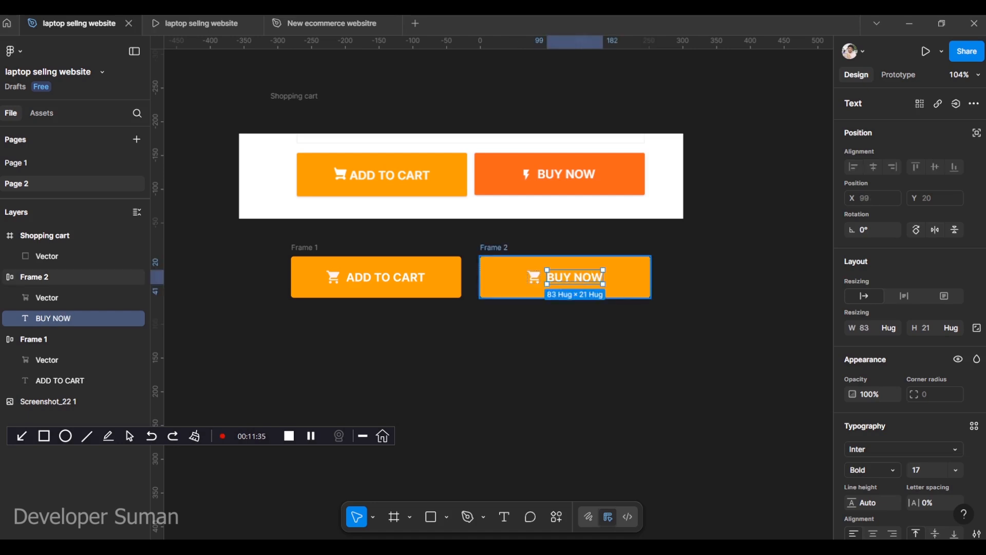
Fill the BUY NOW button with the darker orange FB641B sampled from the reference, and delete its cart icon.
key("Escape")
scroll(909, 308, "down", 3)
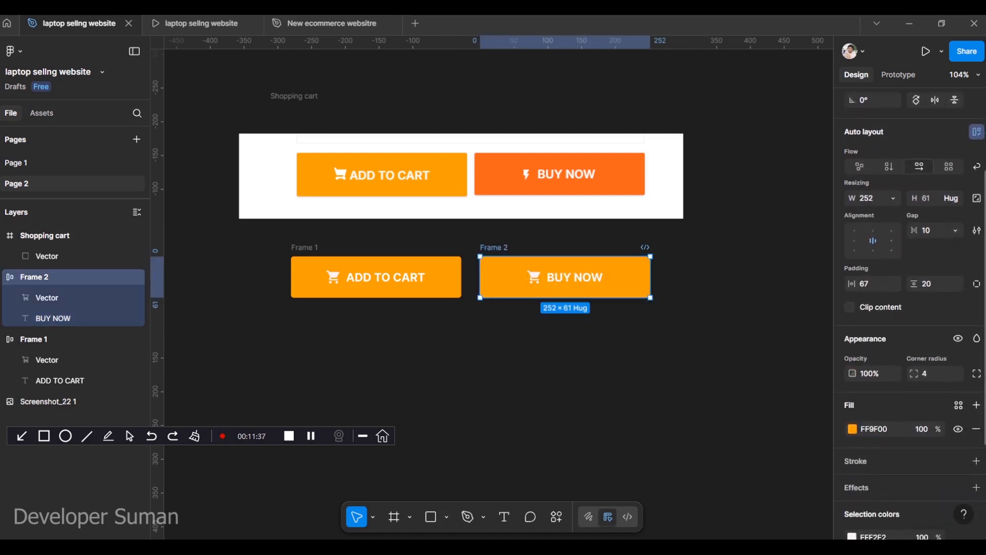
left_click(852, 429)
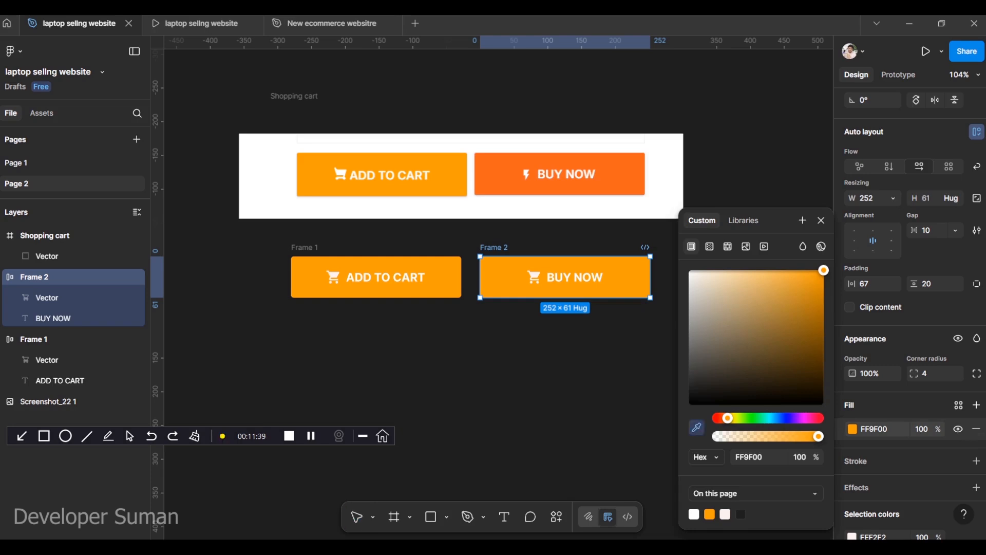
left_click(696, 427)
left_click(622, 171)
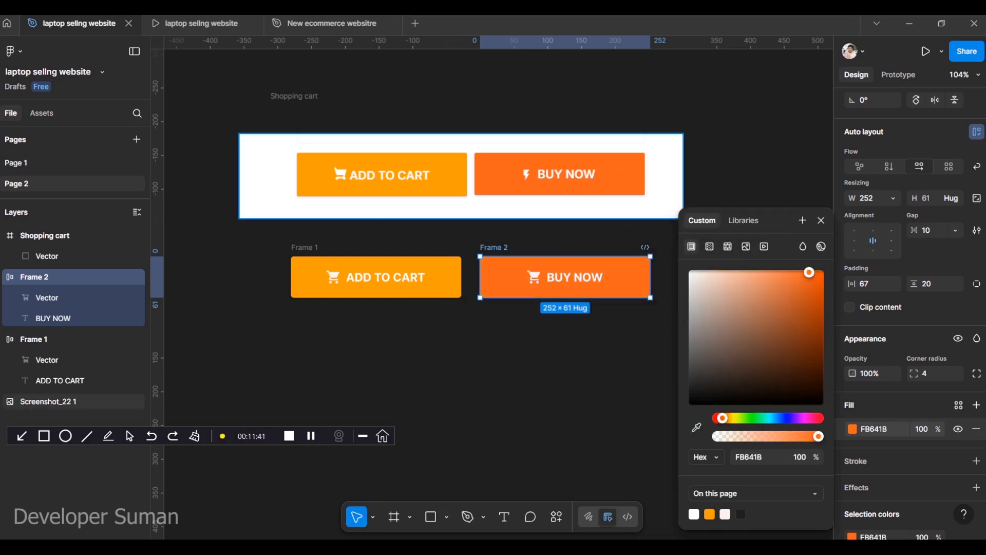
left_click(820, 220)
key("Escape")
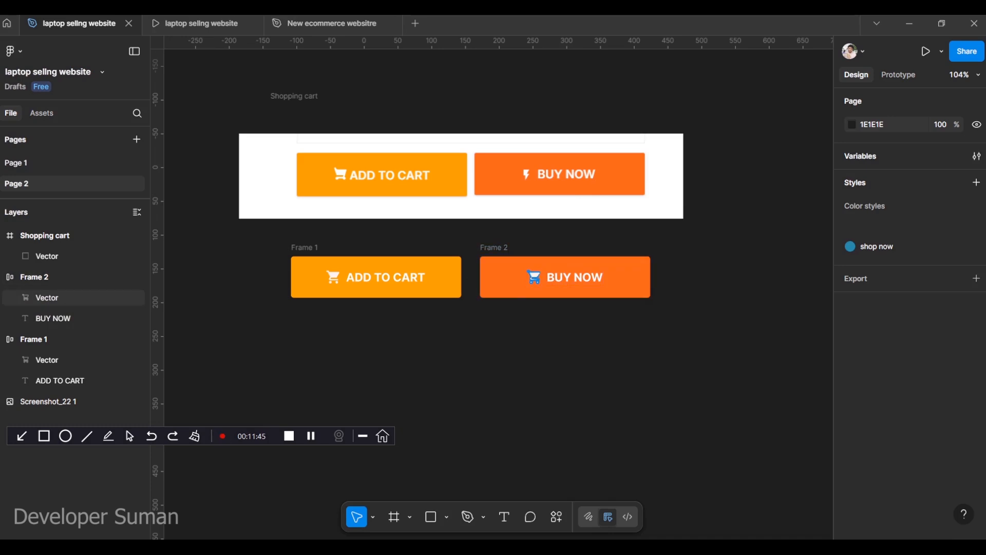
left_click(534, 277)
key("Delete")
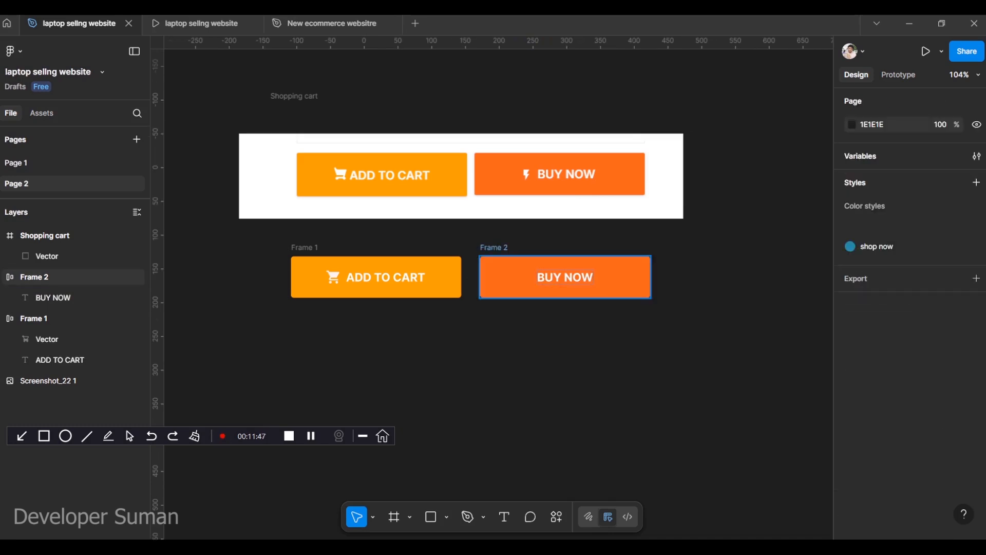
Search the Material Design Icons plugin for BUY NOW, then close the plugin.
left_click(556, 517)
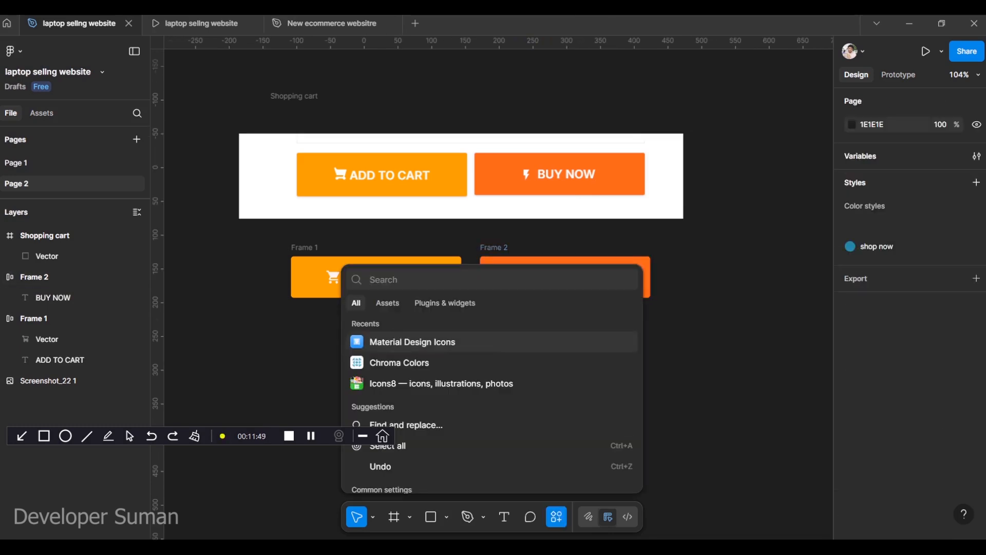
key("Return")
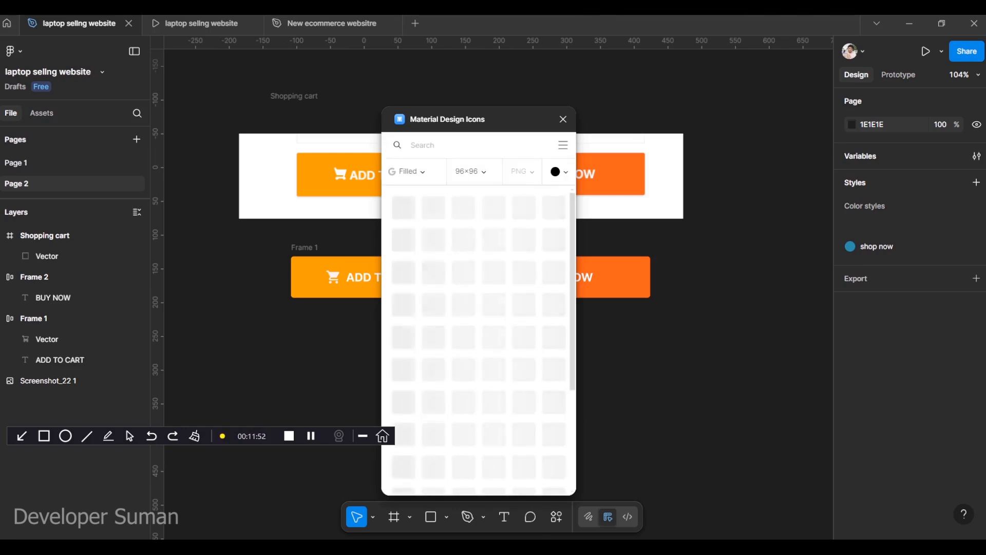
left_click(422, 145)
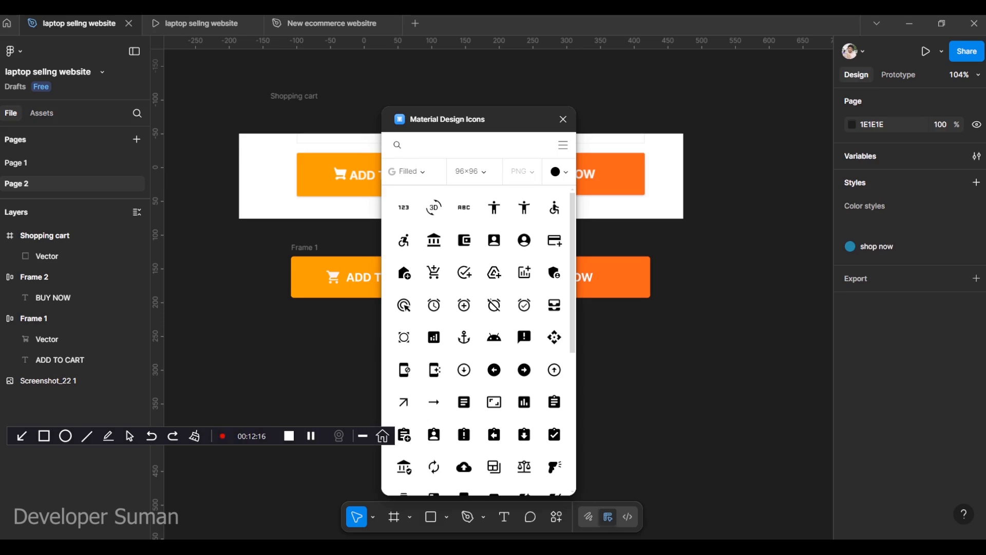
type("BUY")
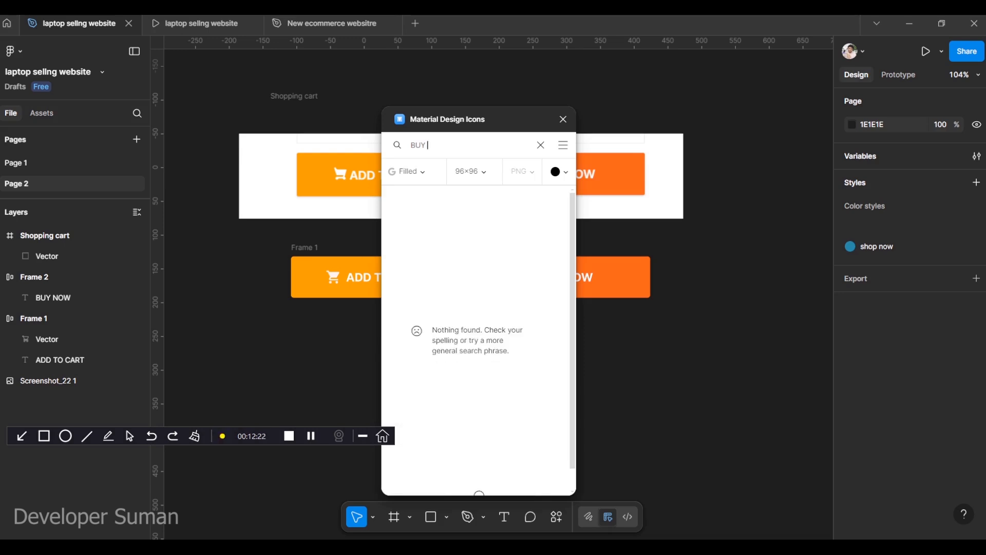
key("BackSpace")
key("BackSpace")
key("BackSpace")
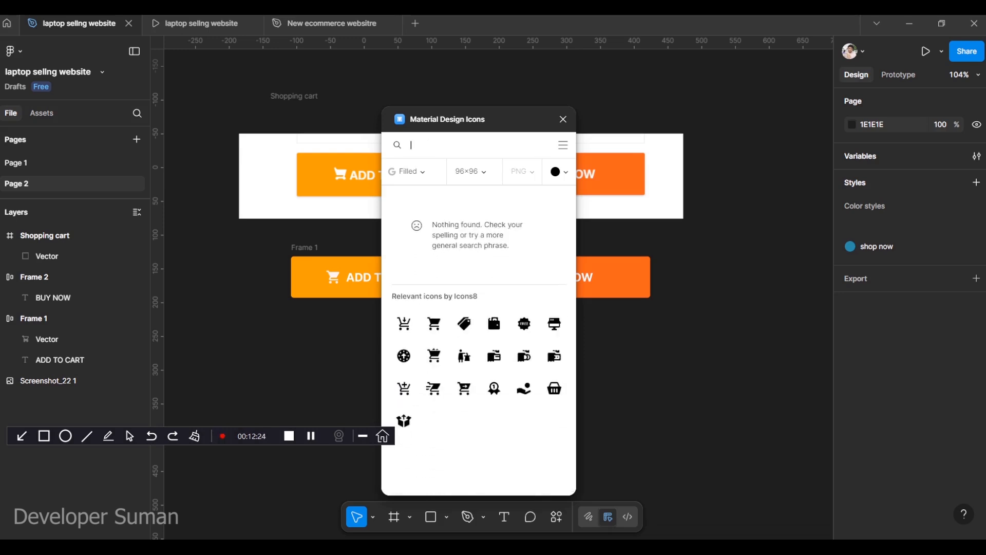
type("BUY")
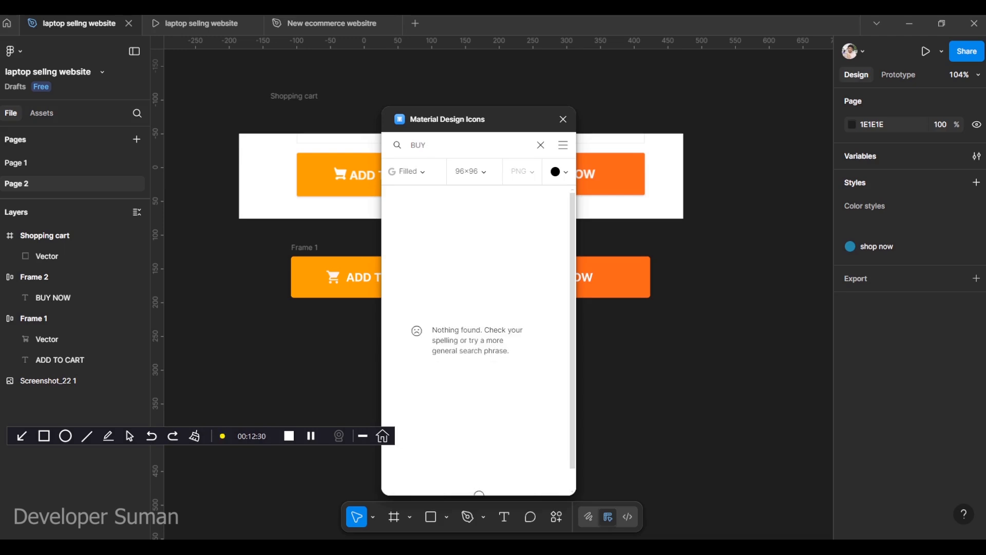
type(" NO")
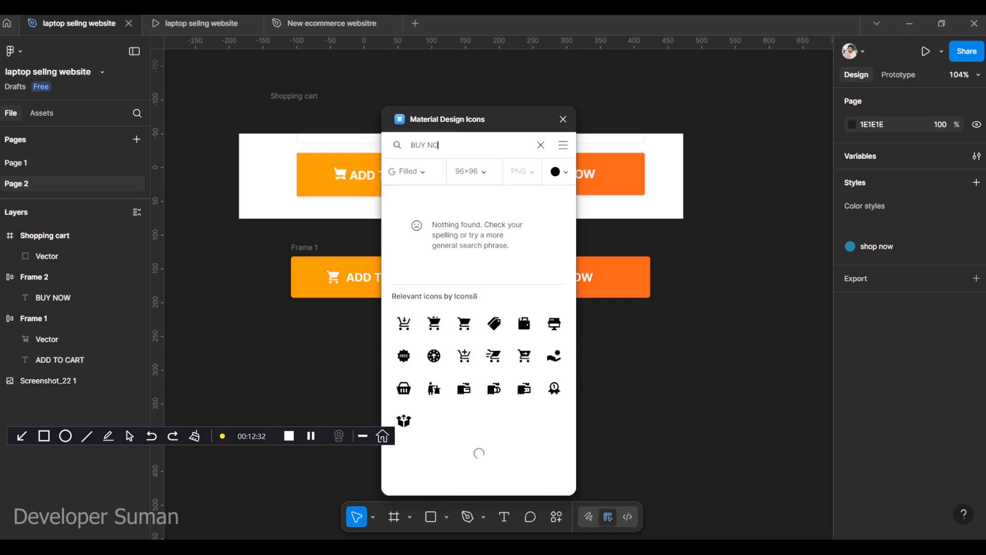
type("W")
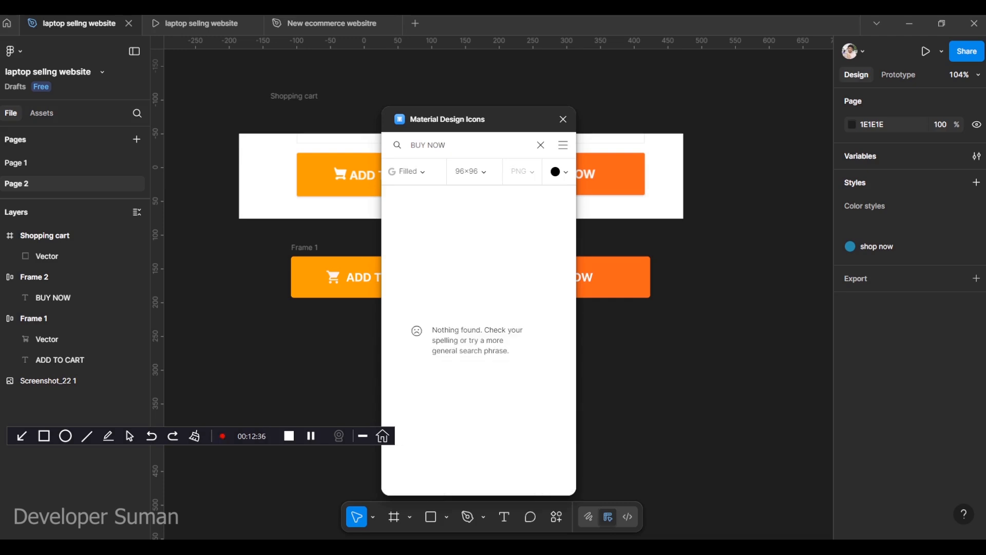
key("Escape")
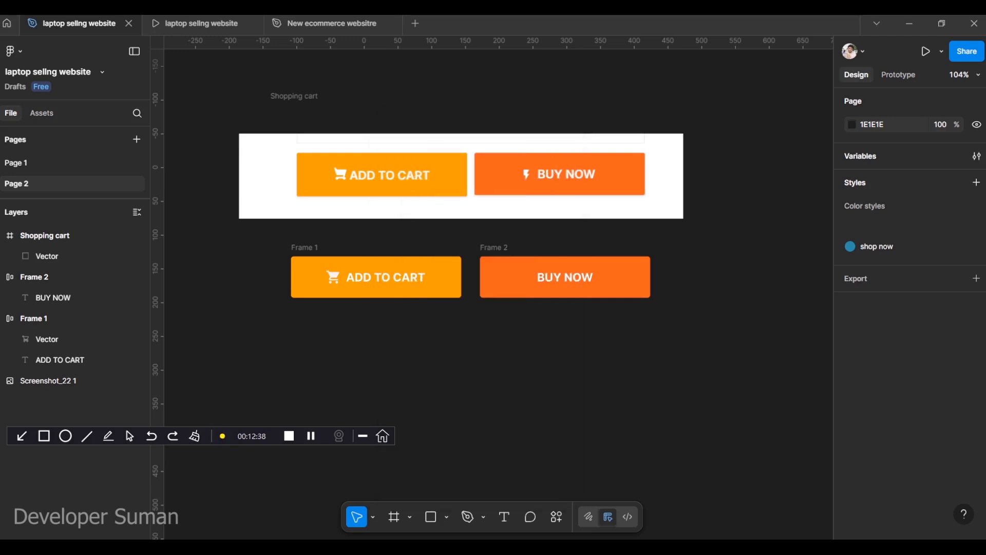
Open the Icons8 plugin and search its icons for BUY NOW.
left_click(556, 517)
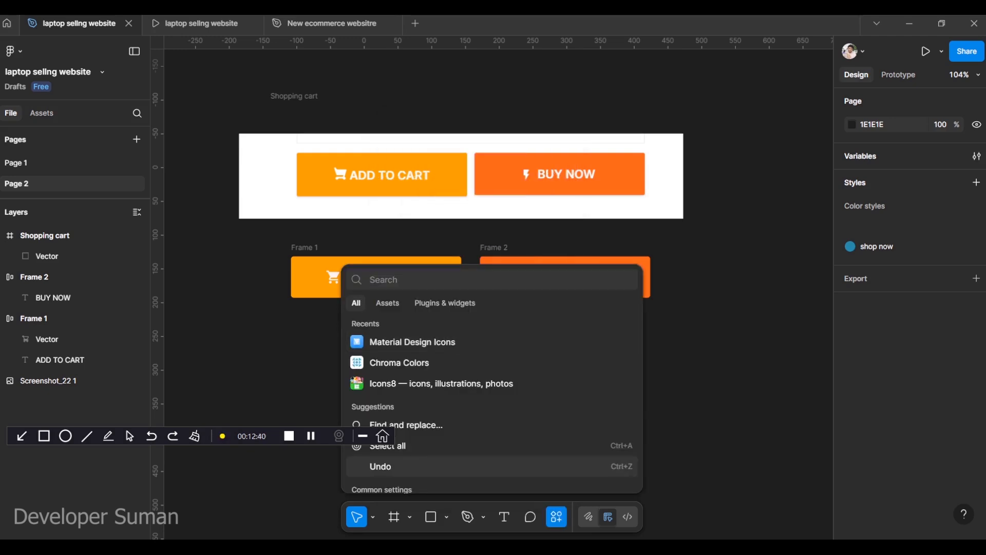
key("Return")
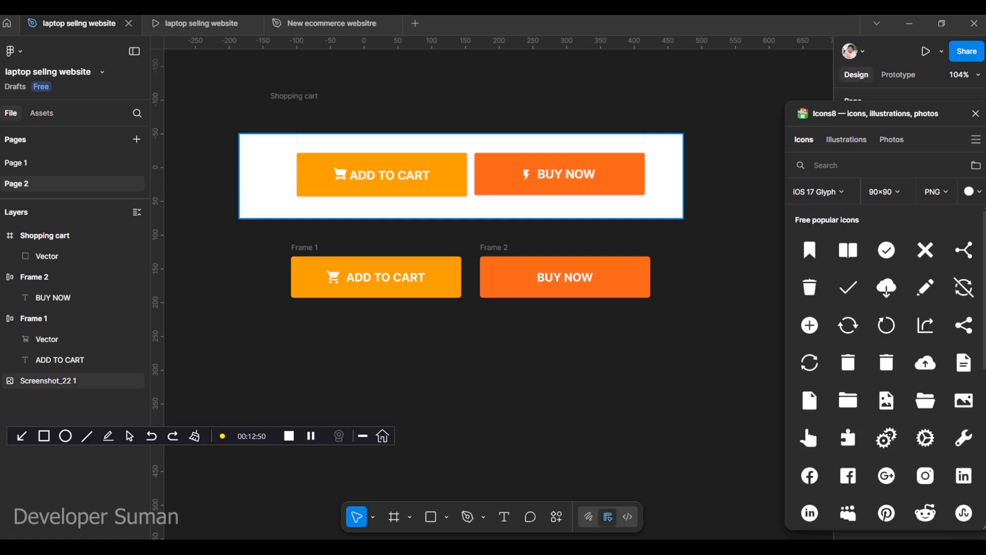
left_click(556, 517)
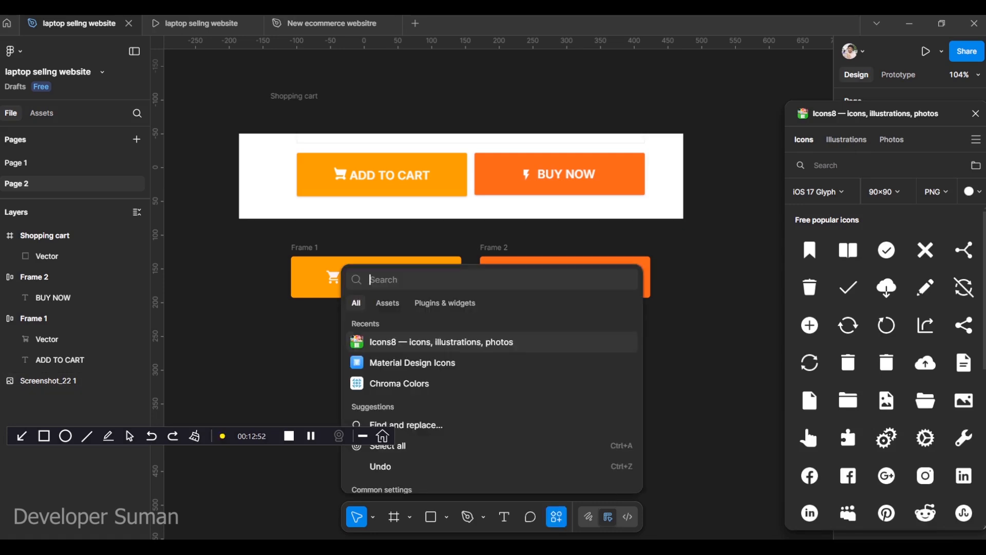
left_click(442, 341)
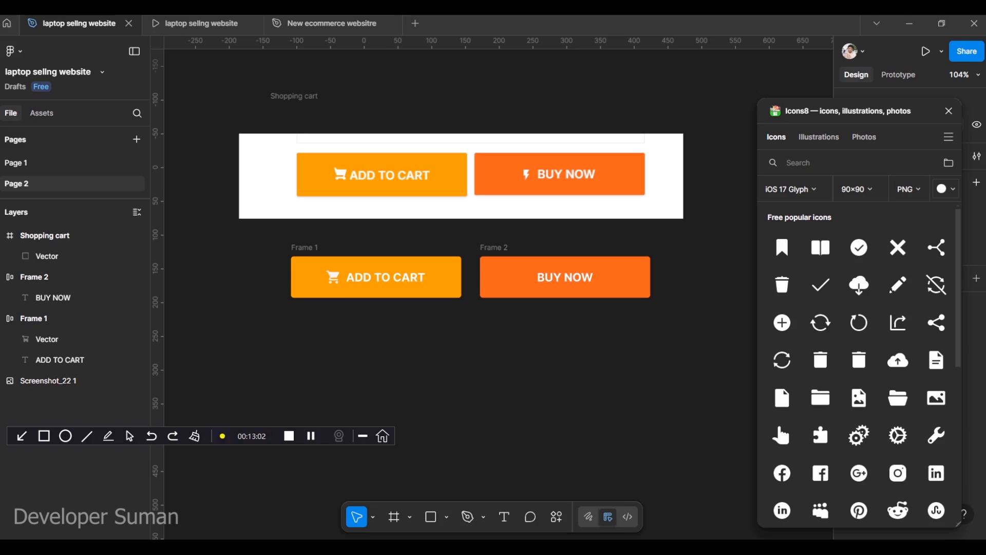
left_click(946, 188)
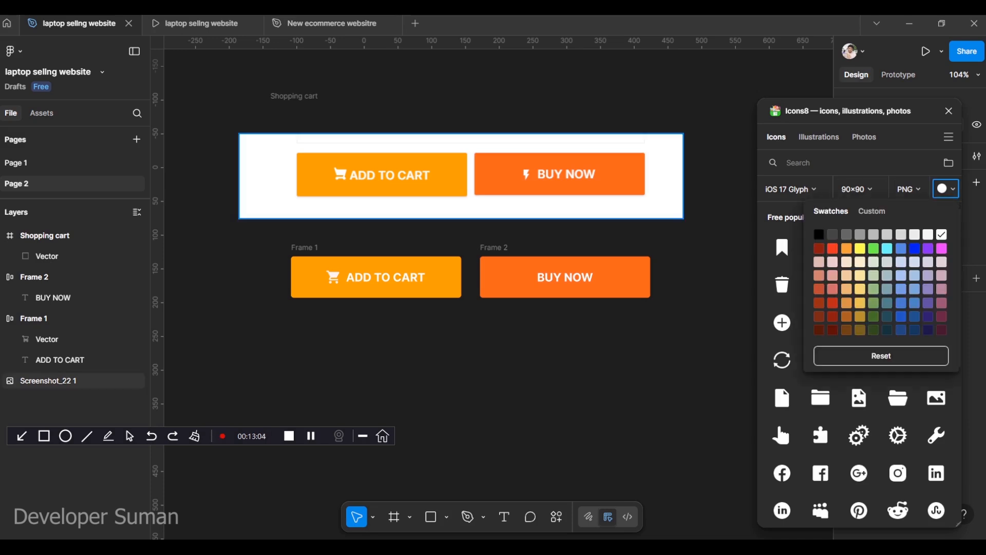
left_click(812, 163)
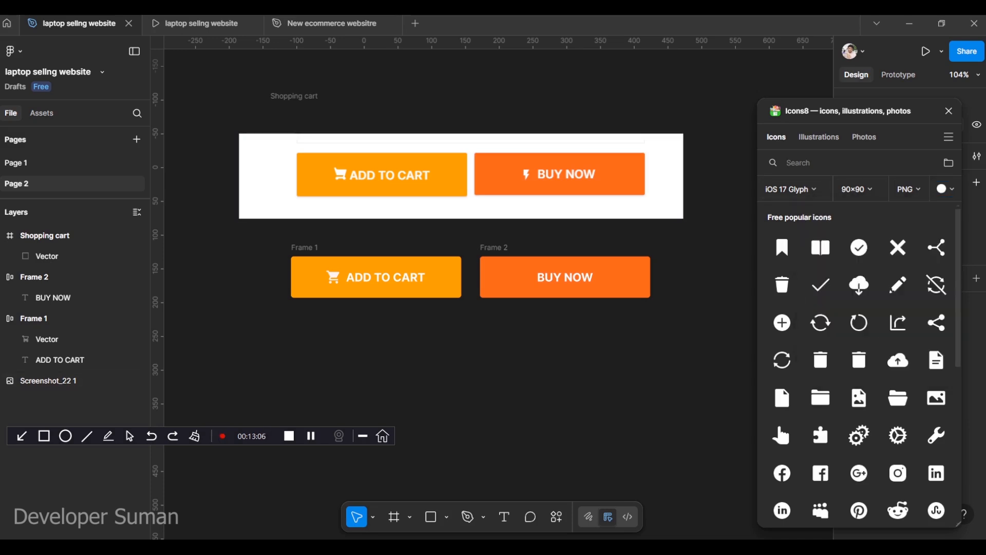
type("BUY NOW")
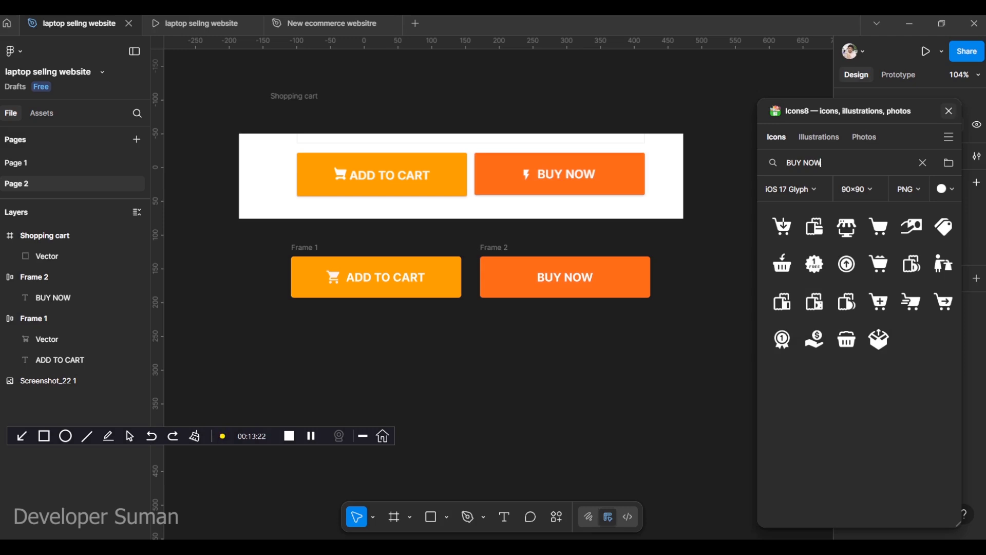
Search Icons8 for POWER and place the white Lightning Bolt icon over the BUY NOW button, before its text.
left_click(922, 163)
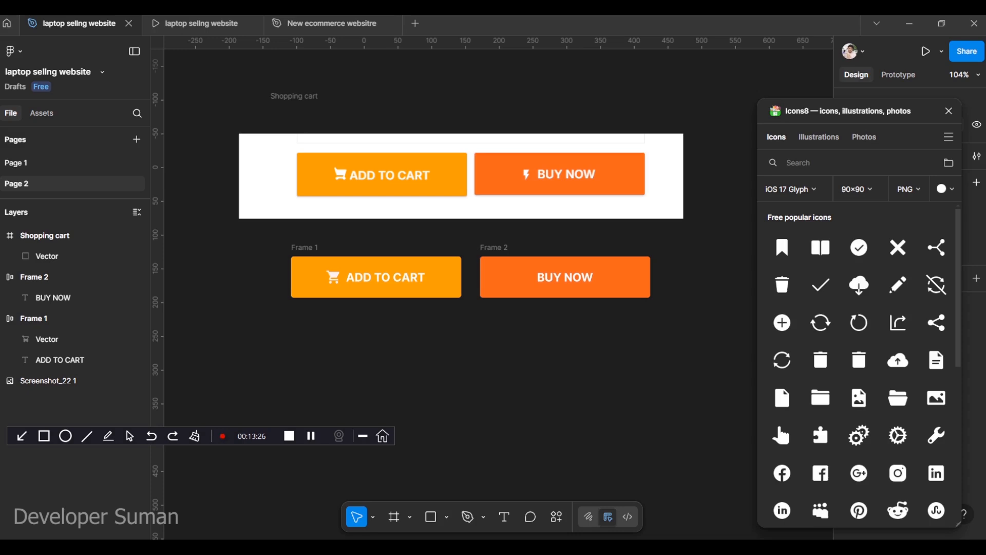
type("POWER")
key("Return")
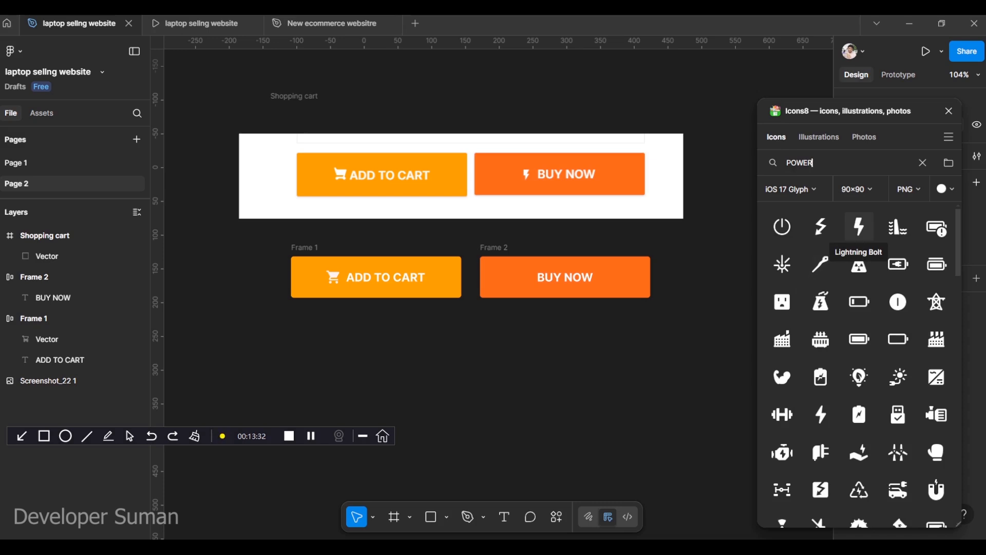
left_click_drag(853, 226, 513, 277)
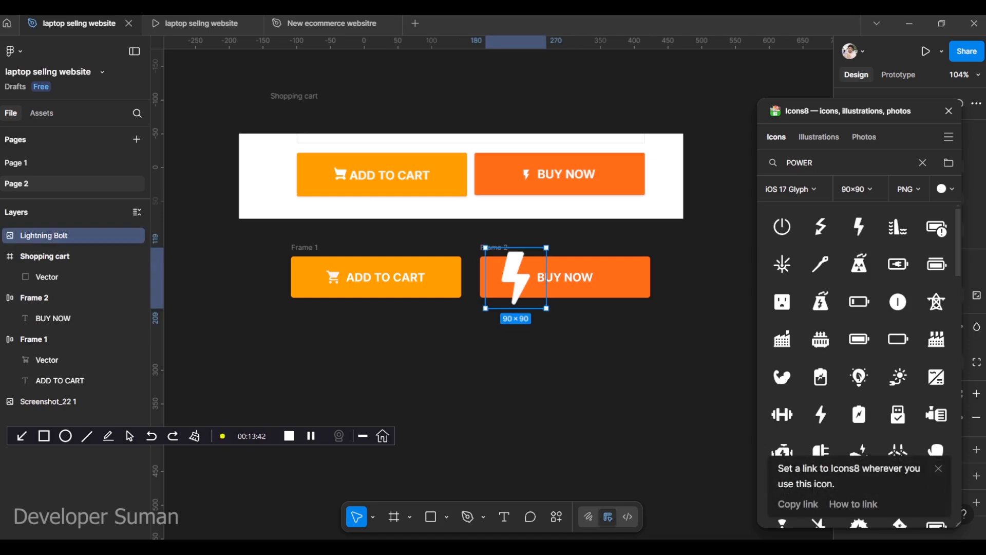
Scale the lightning bolt icon down to 23 × 23 and position it just before the BUY NOW text.
left_click_drag(546, 308, 519, 278)
key("Escape")
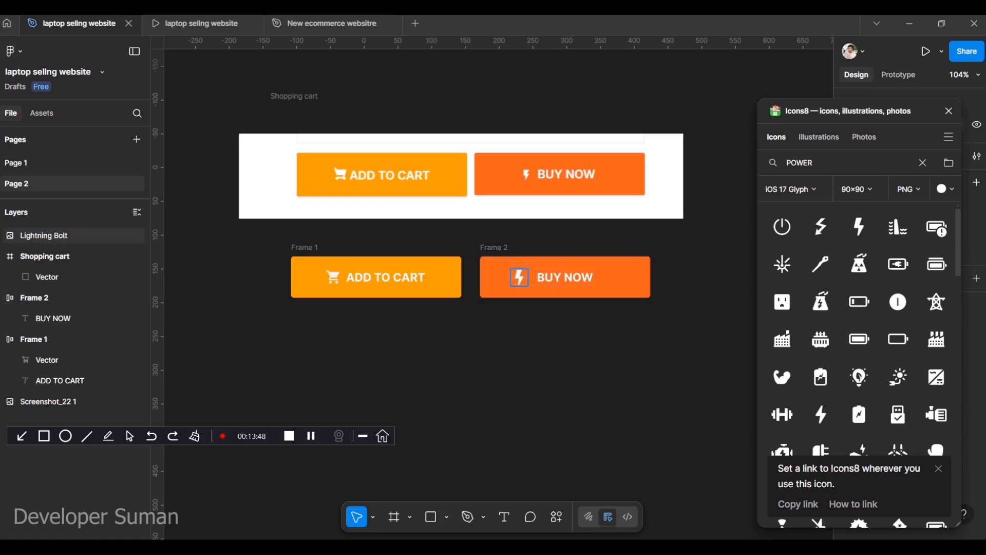
left_click(43, 235)
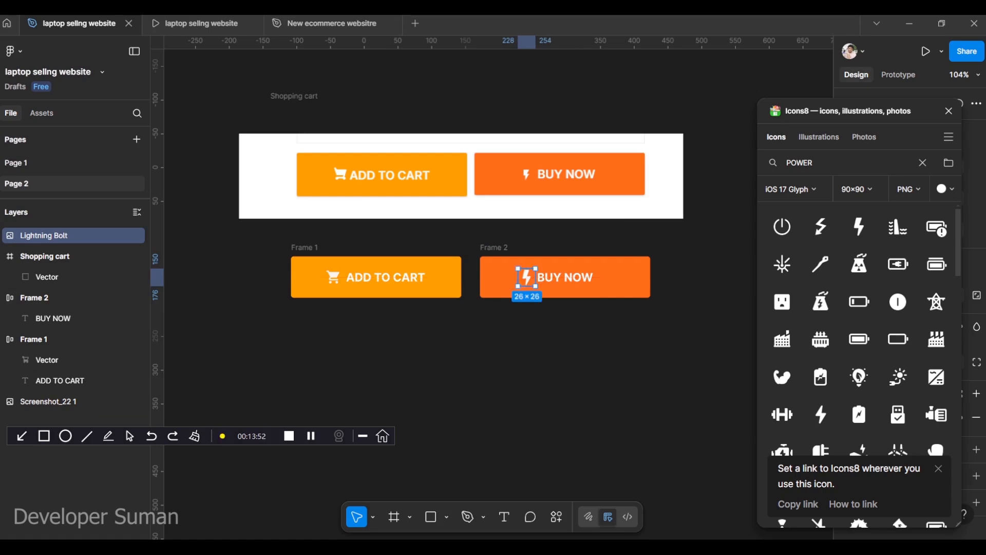
left_click_drag(535, 286, 533, 284)
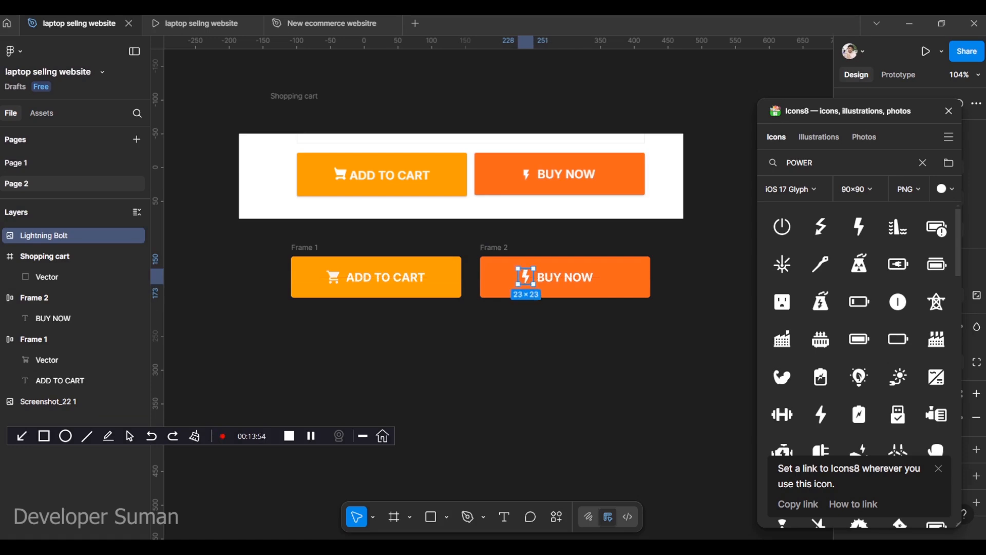
left_click_drag(526, 276, 526, 276)
key("Escape")
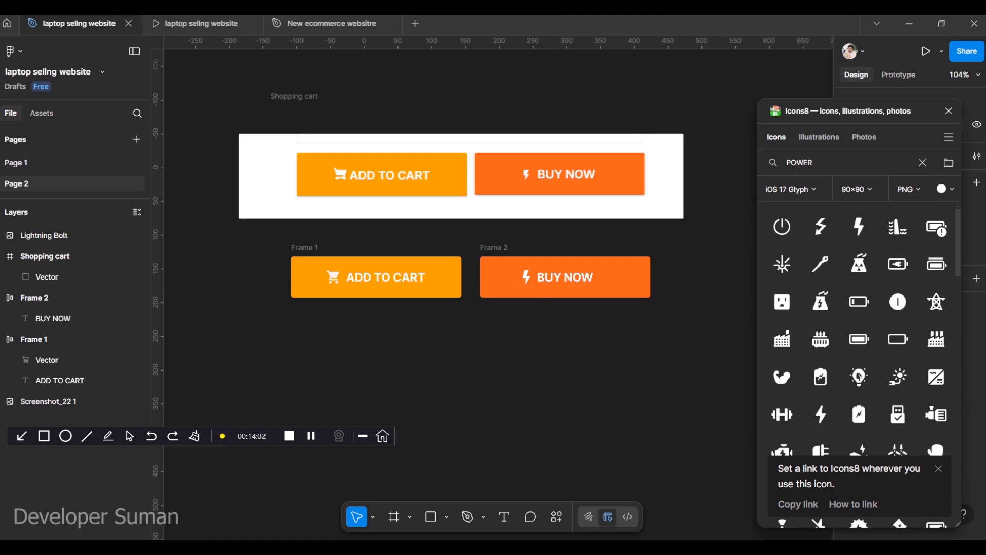
left_click(527, 277)
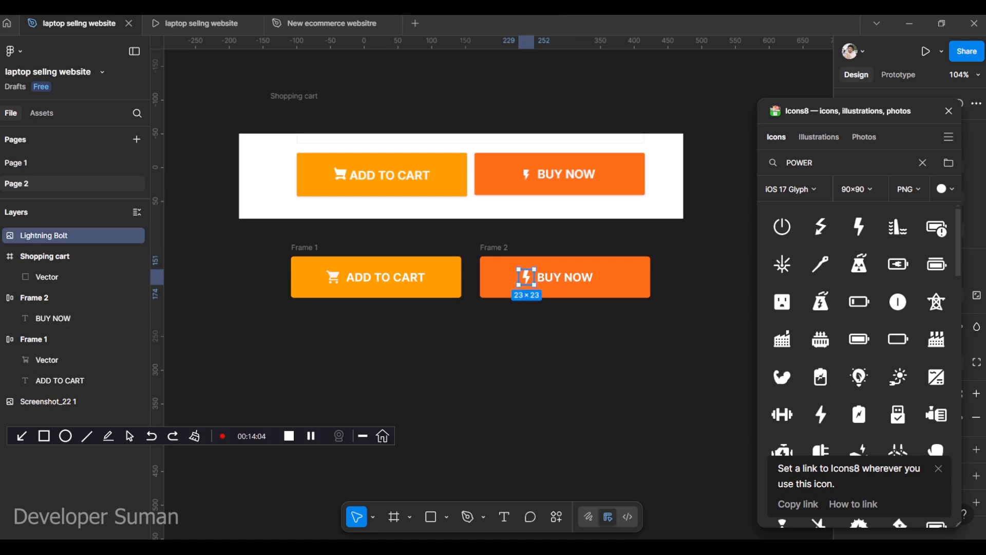
Close the Icons8 plugin and select the ADD TO CART button frame.
left_click(949, 111)
key("Escape")
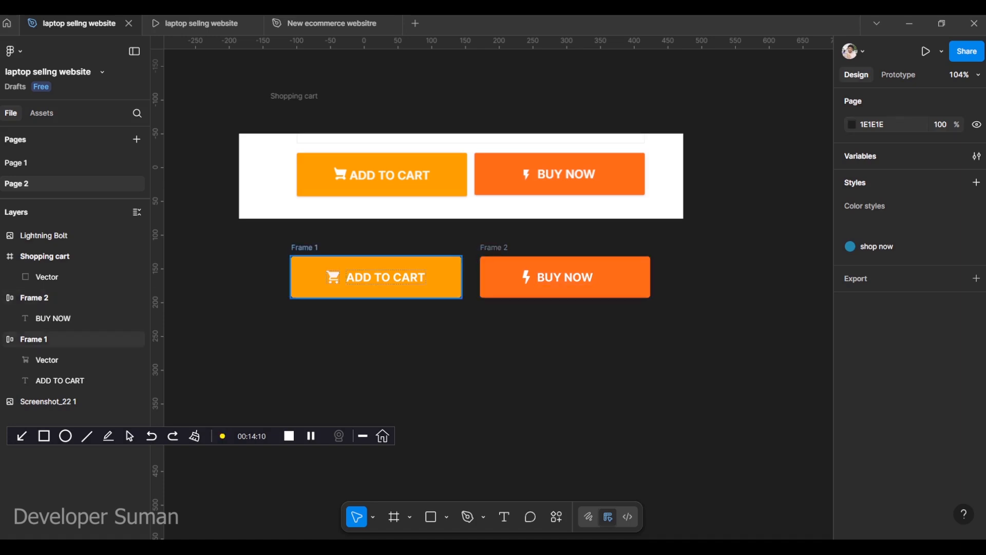
left_click(34, 339)
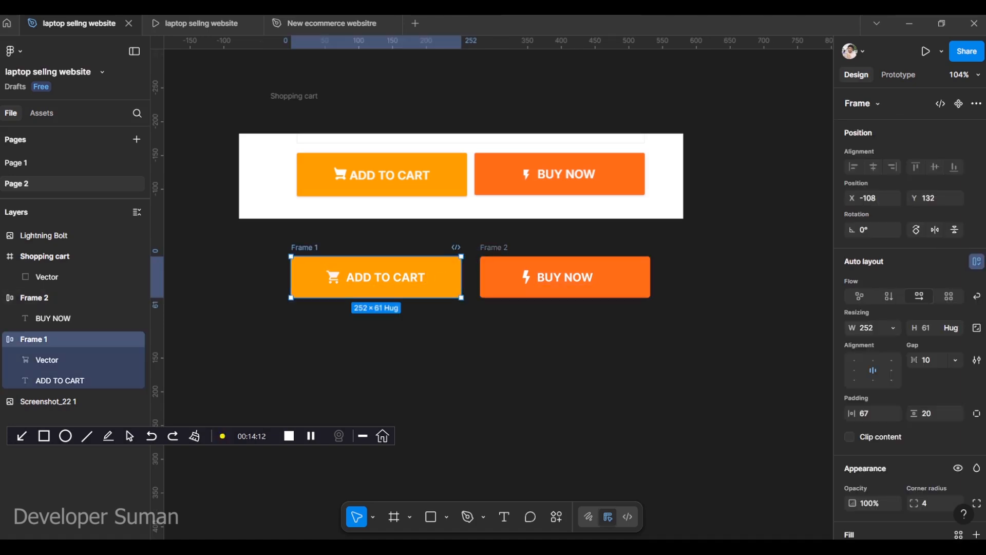
Group the BUY NOW button frame and shift it slightly toward the ADD TO CART button, to X 169.
left_click_drag(581, 280, 521, 277)
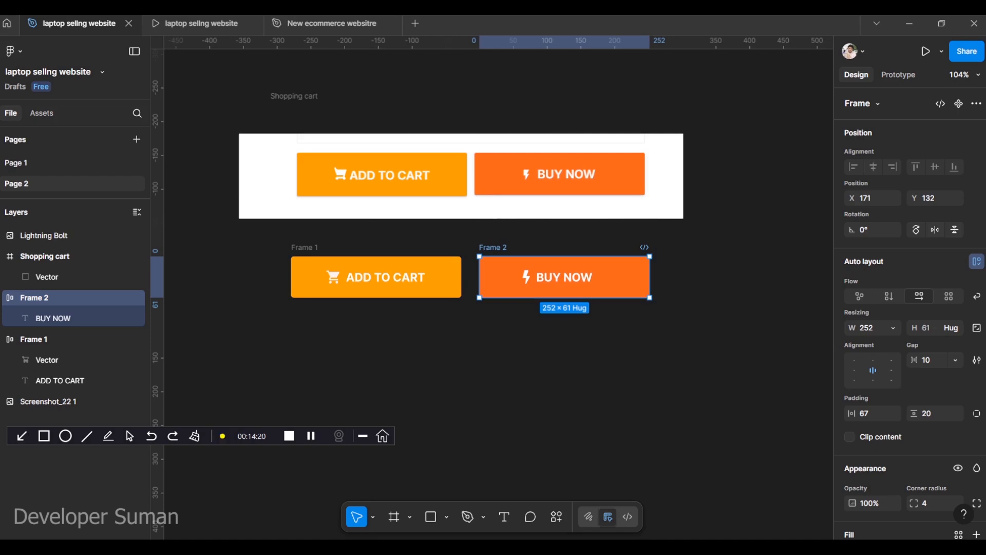
key("ctrl+g")
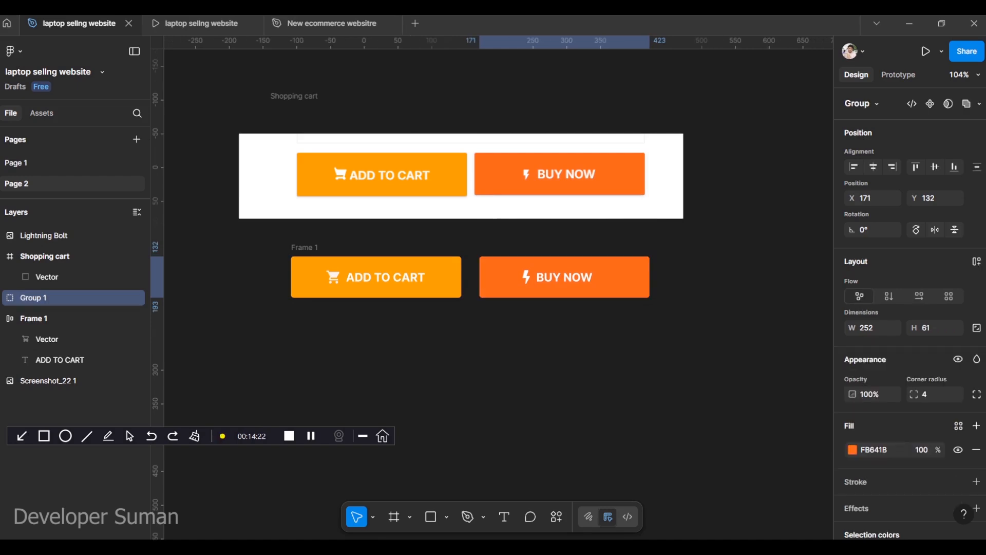
left_click_drag(558, 278, 526, 277)
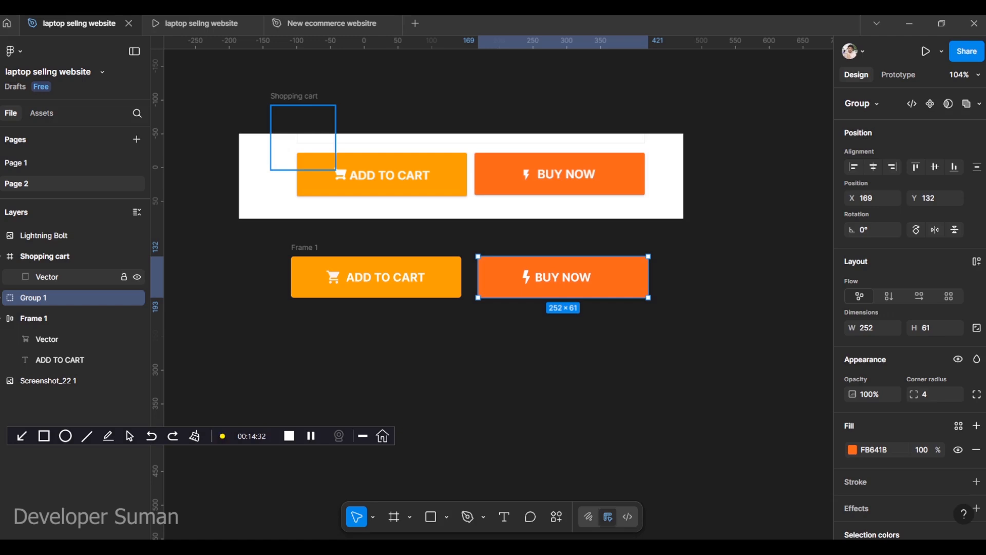
Pull the empty 96 × 96 vector out of the Shopping cart frame and delete it.
left_click(47, 277)
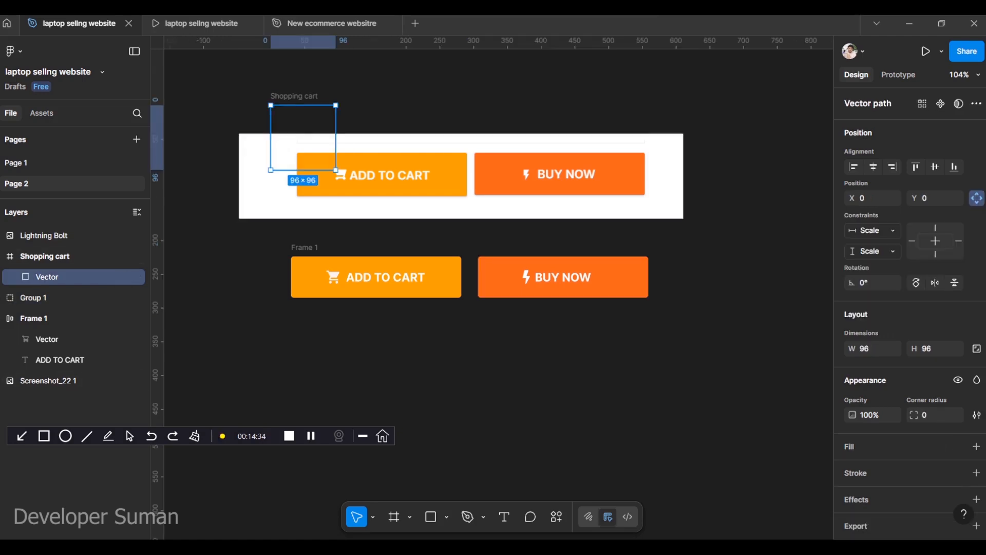
left_click_drag(299, 163, 784, 133)
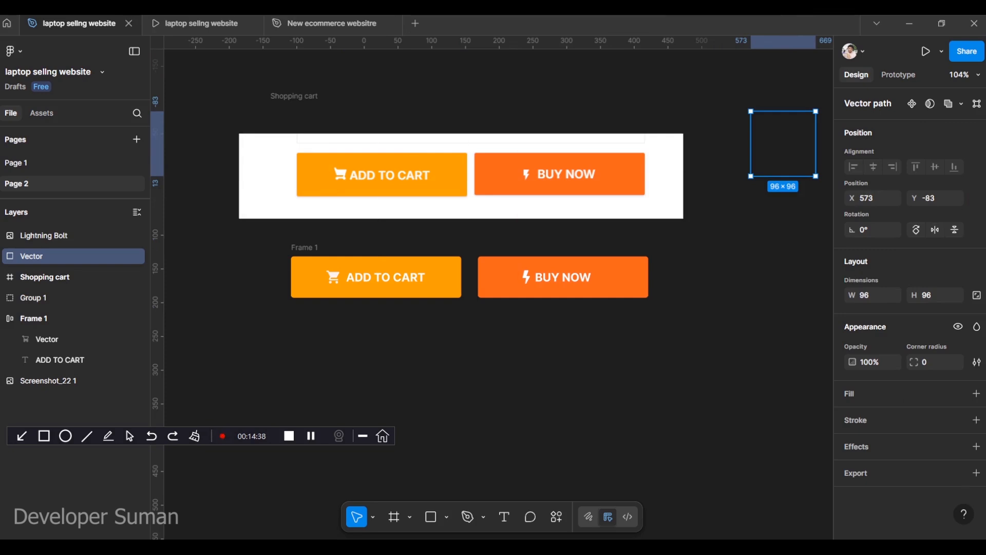
key("Delete")
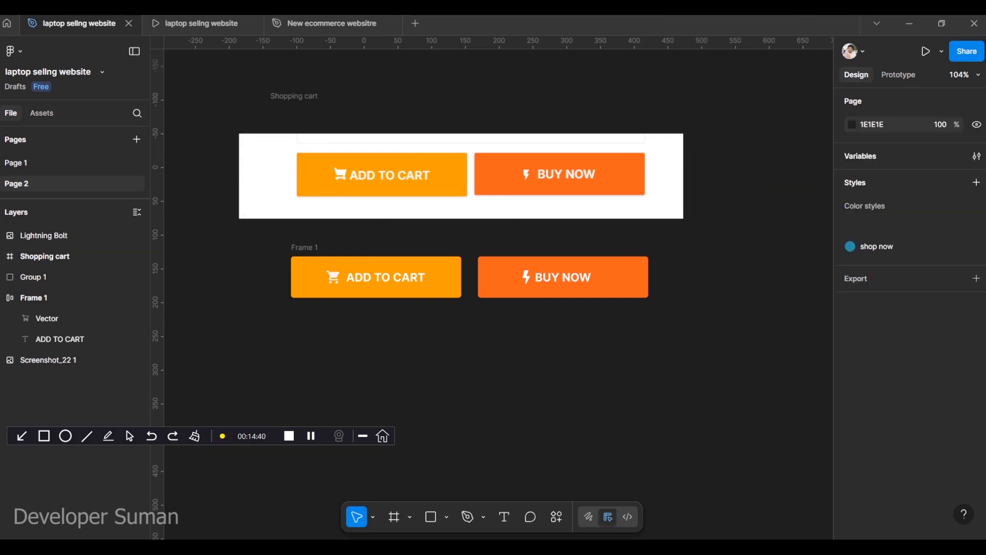
Try left, right and bottom-center auto layout alignment on the ADD TO CART frame, and set it back to center.
left_click(376, 277)
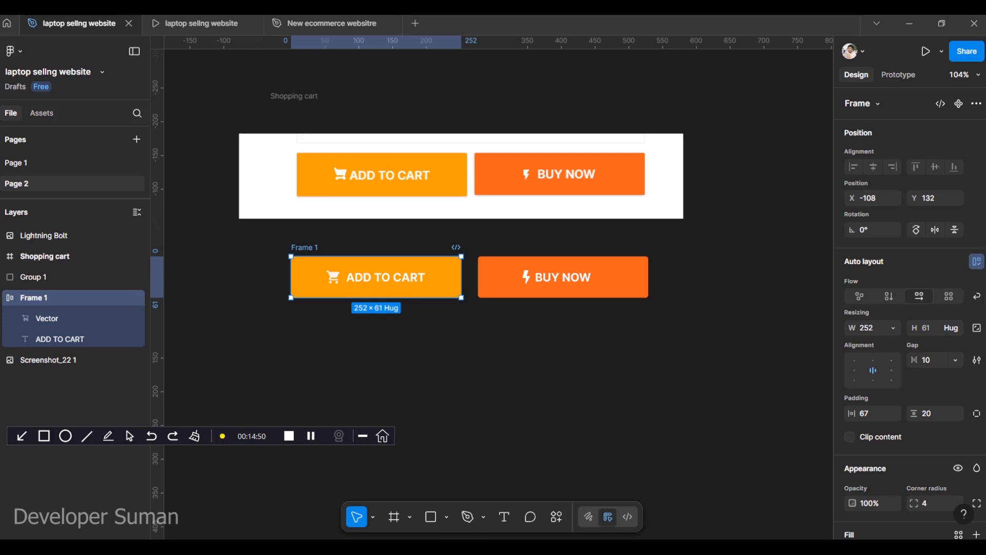
key("Escape")
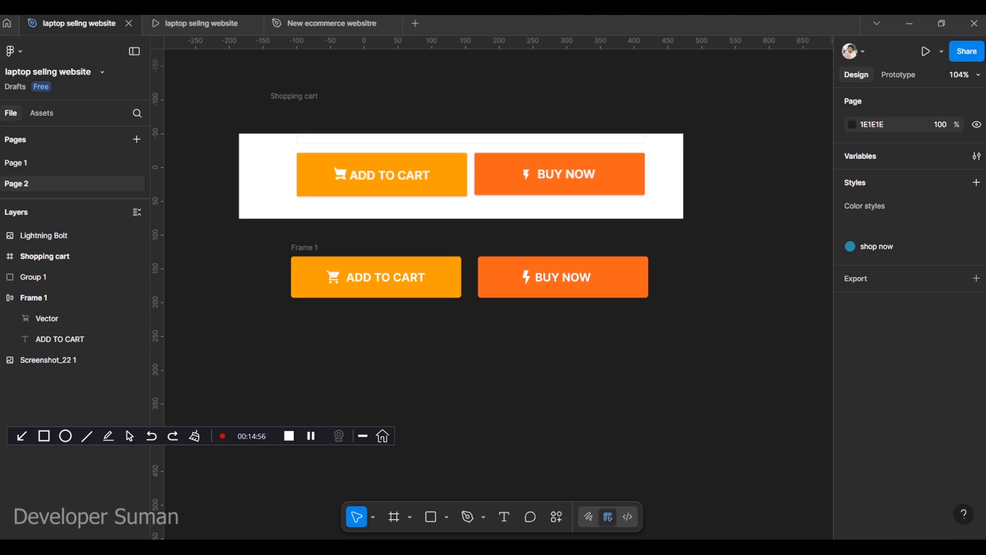
left_click(386, 278)
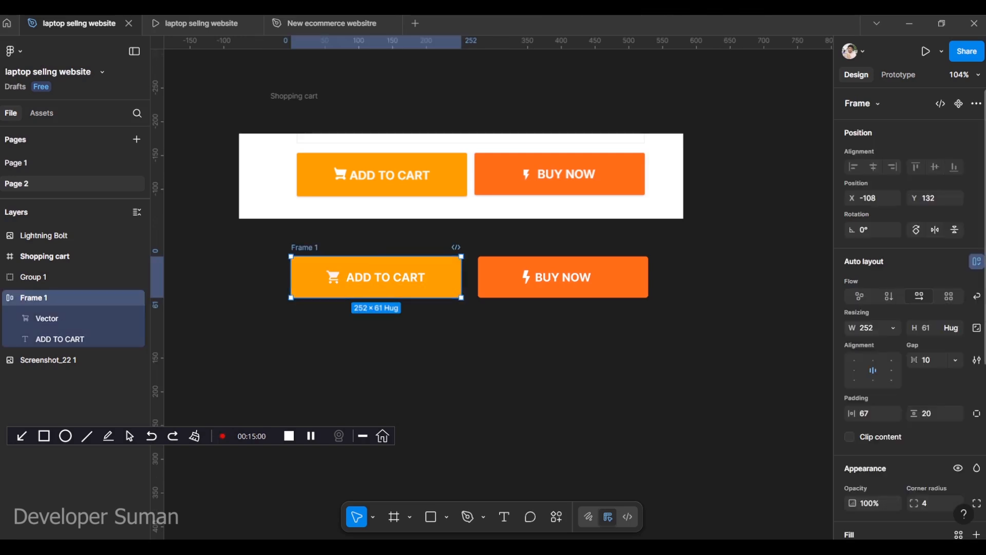
scroll(909, 308, "down", 5)
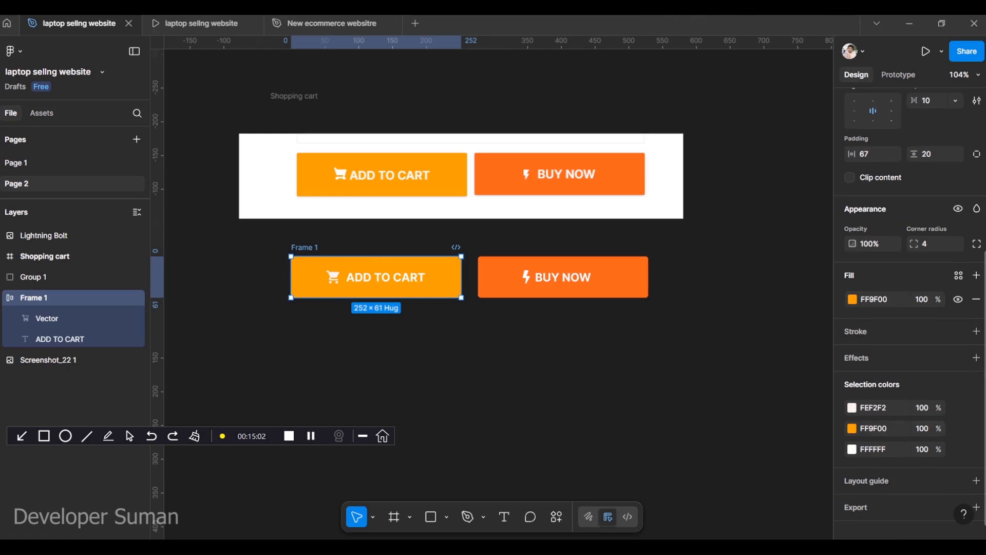
scroll(909, 308, "up", 5)
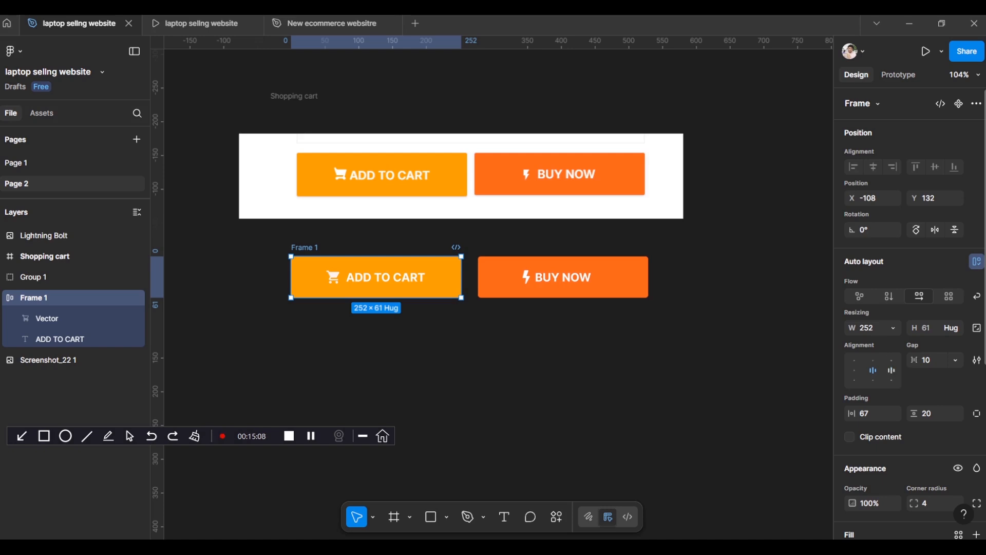
left_click(854, 370)
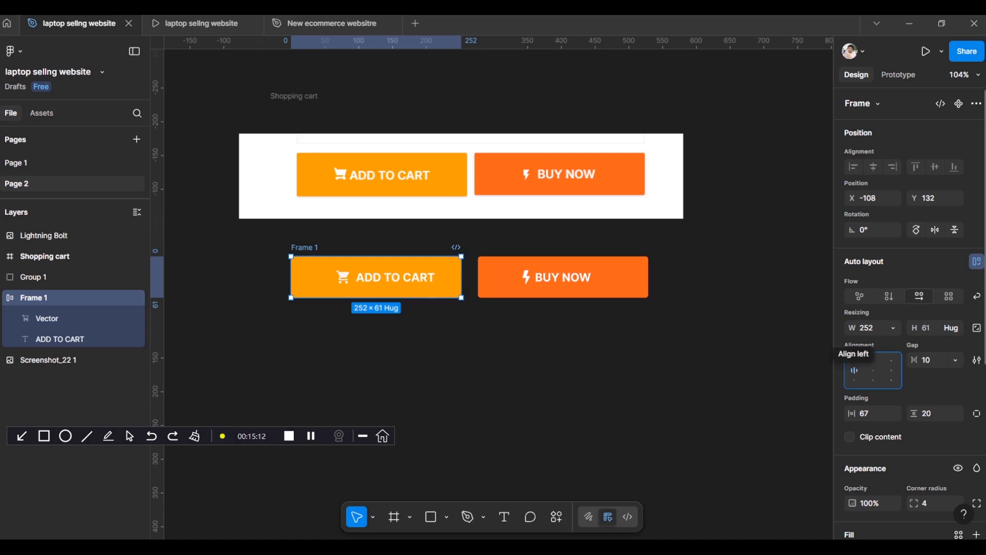
left_click(892, 371)
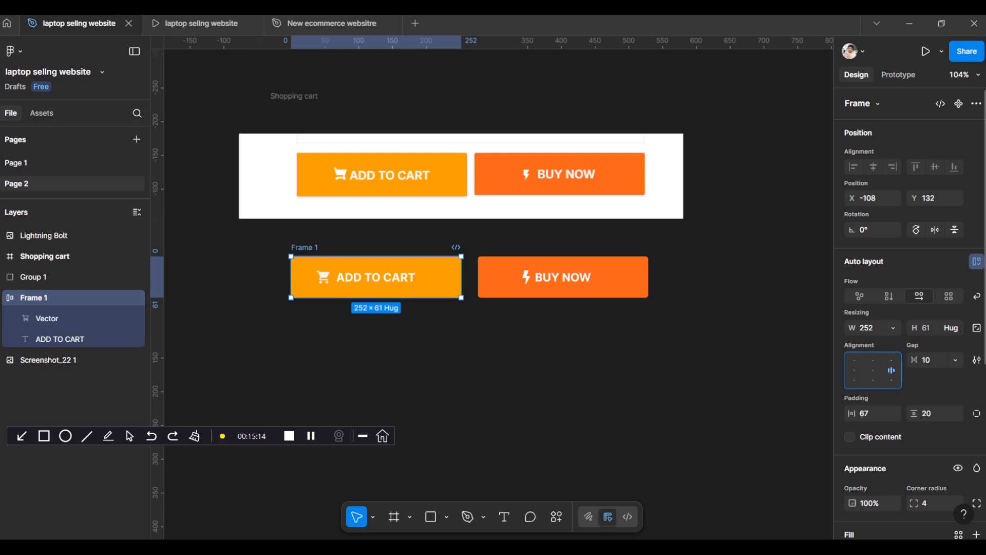
left_click(872, 371)
left_click(873, 380)
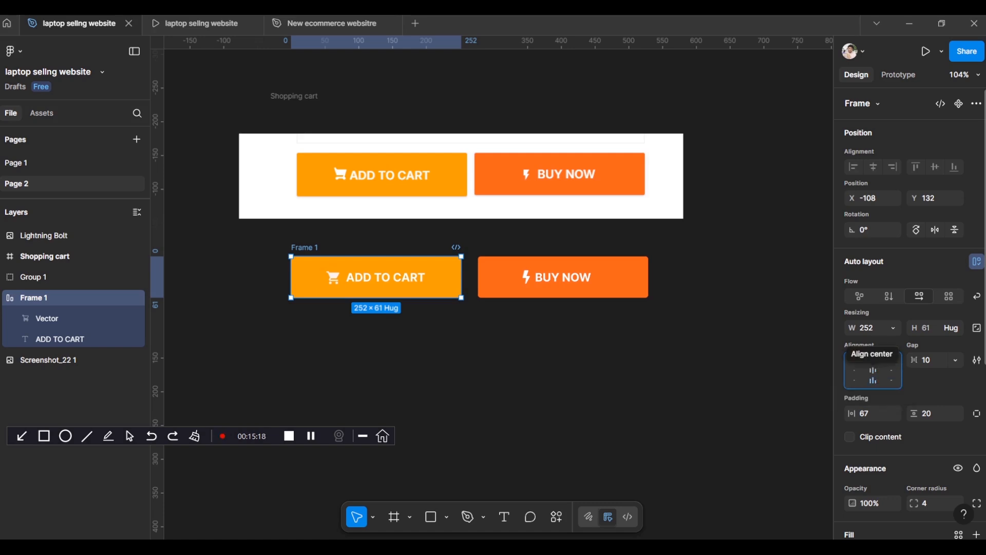
left_click(872, 371)
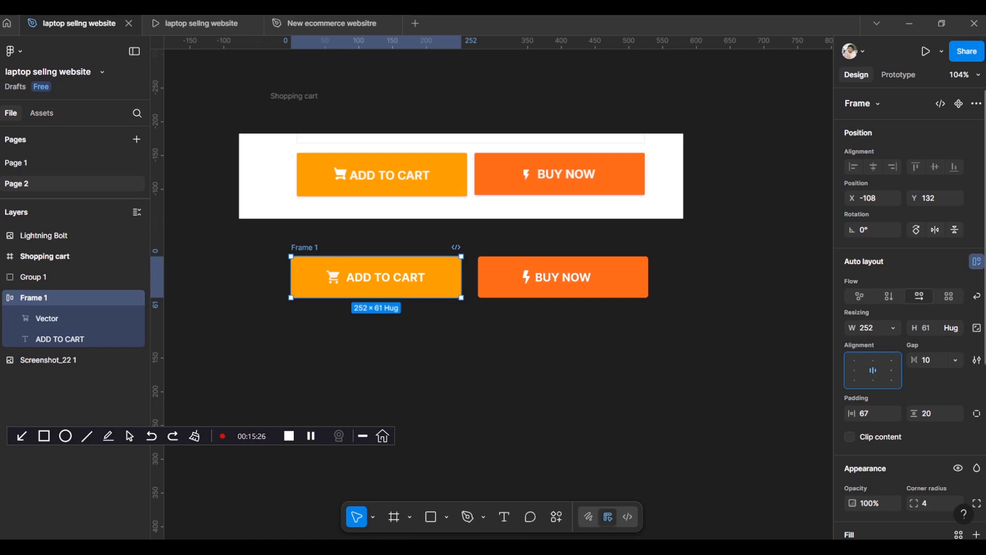
scroll(908, 309, "down", 5)
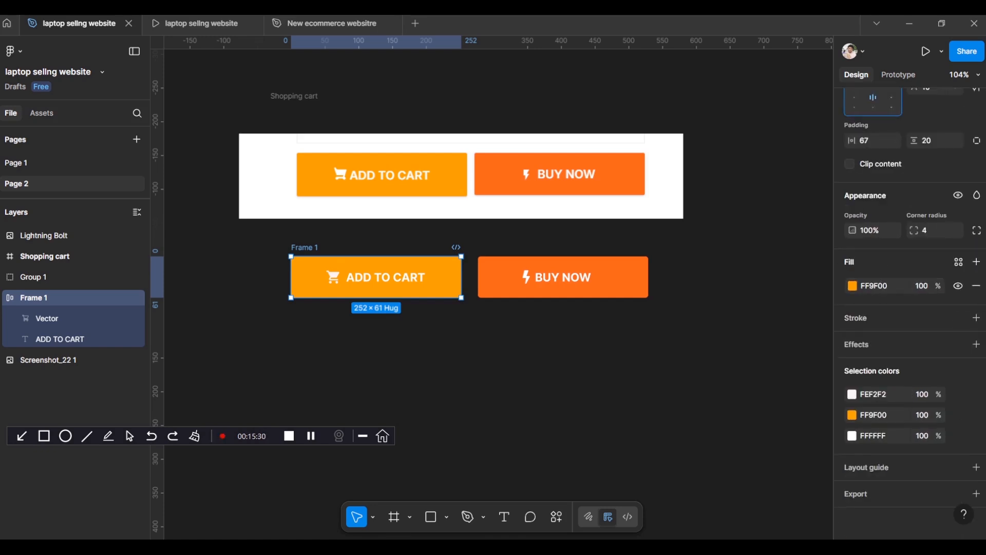
key("Escape")
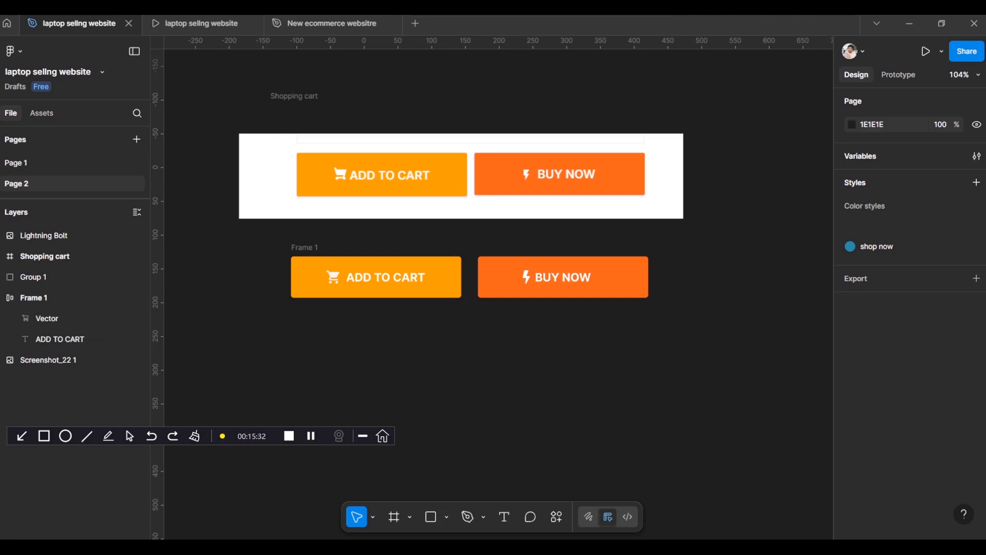